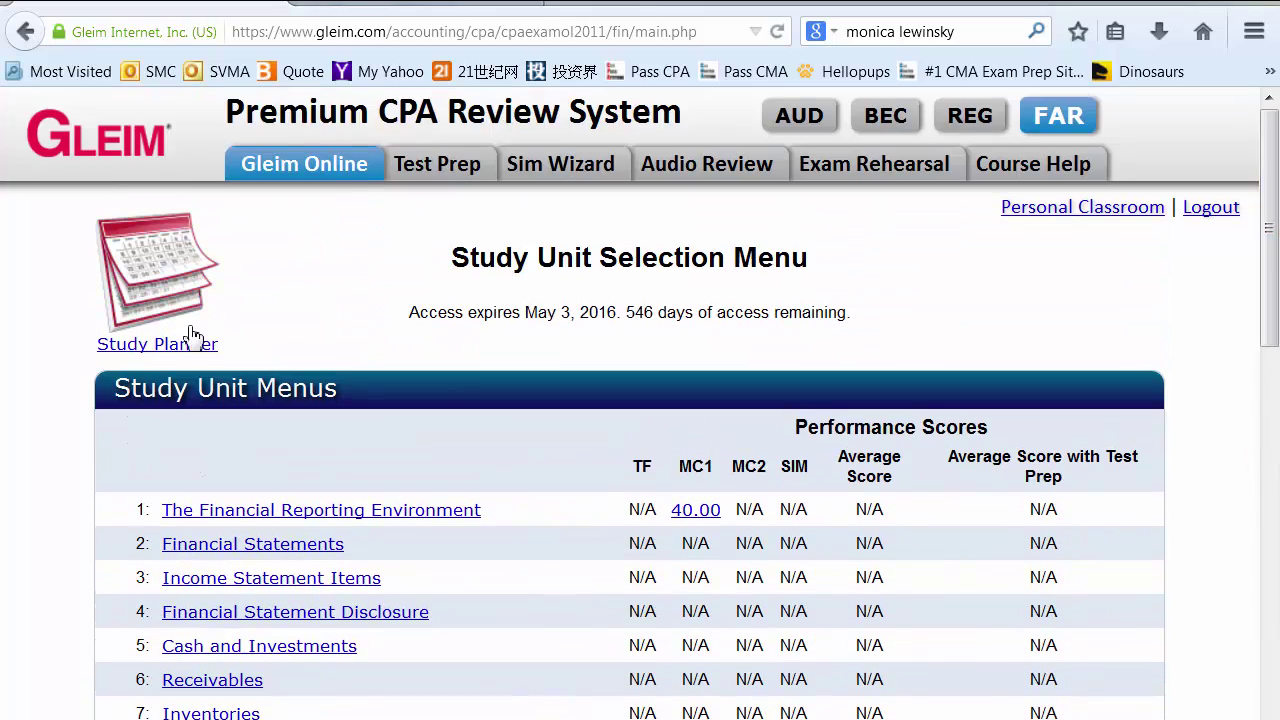
# - In the Study Planner, adjust the FAR study plan to start on 11/05/2014 with the exam on 01/19/2015
pyautogui.click(144, 355)
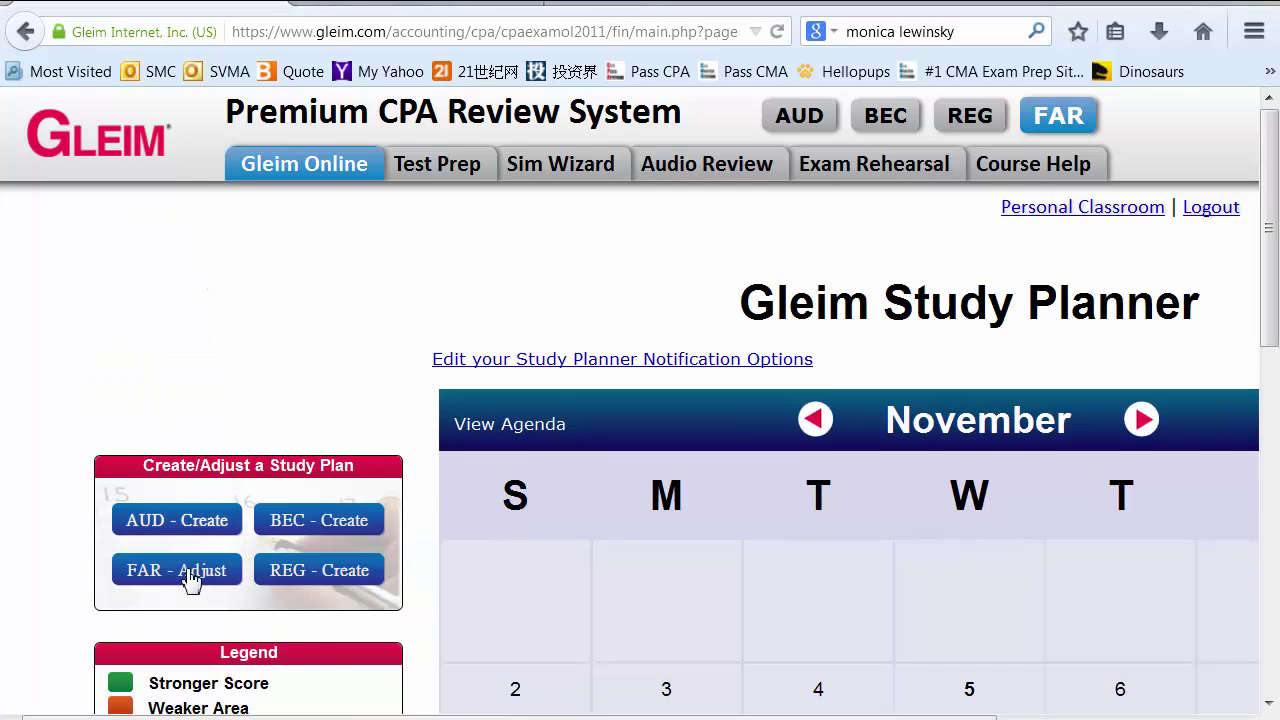
pyautogui.click(190, 578)
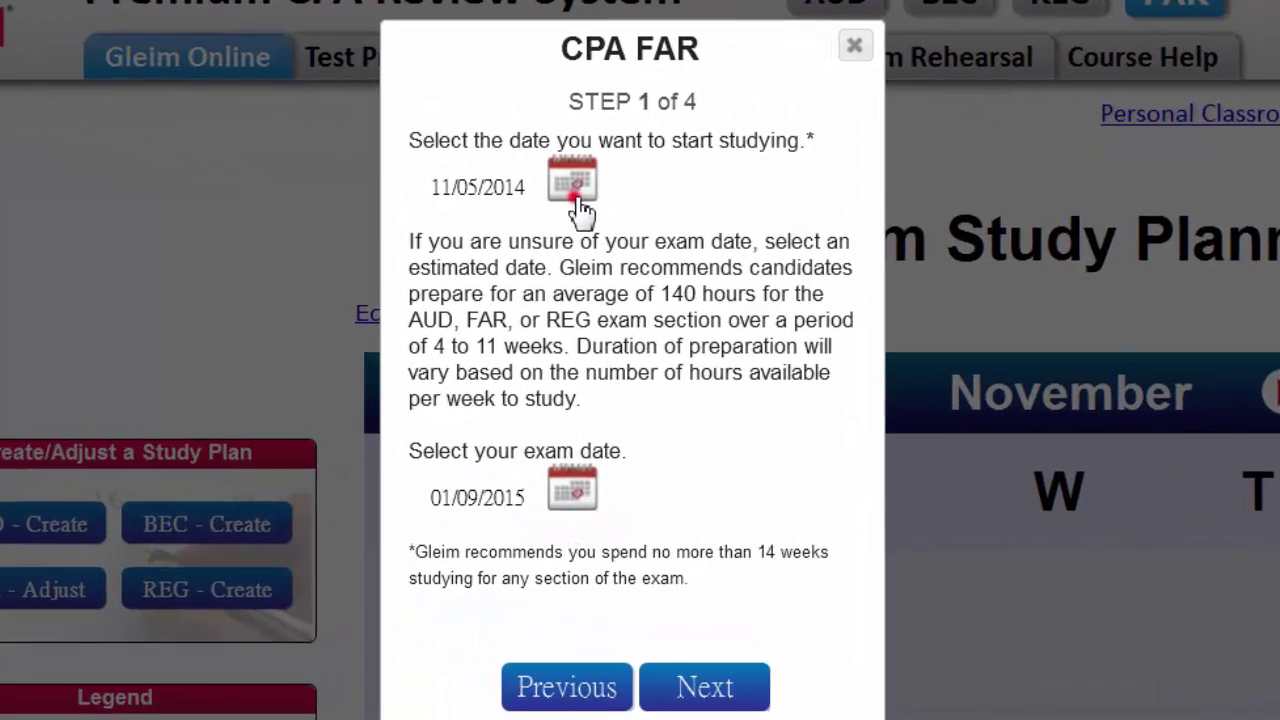
pyautogui.click(578, 203)
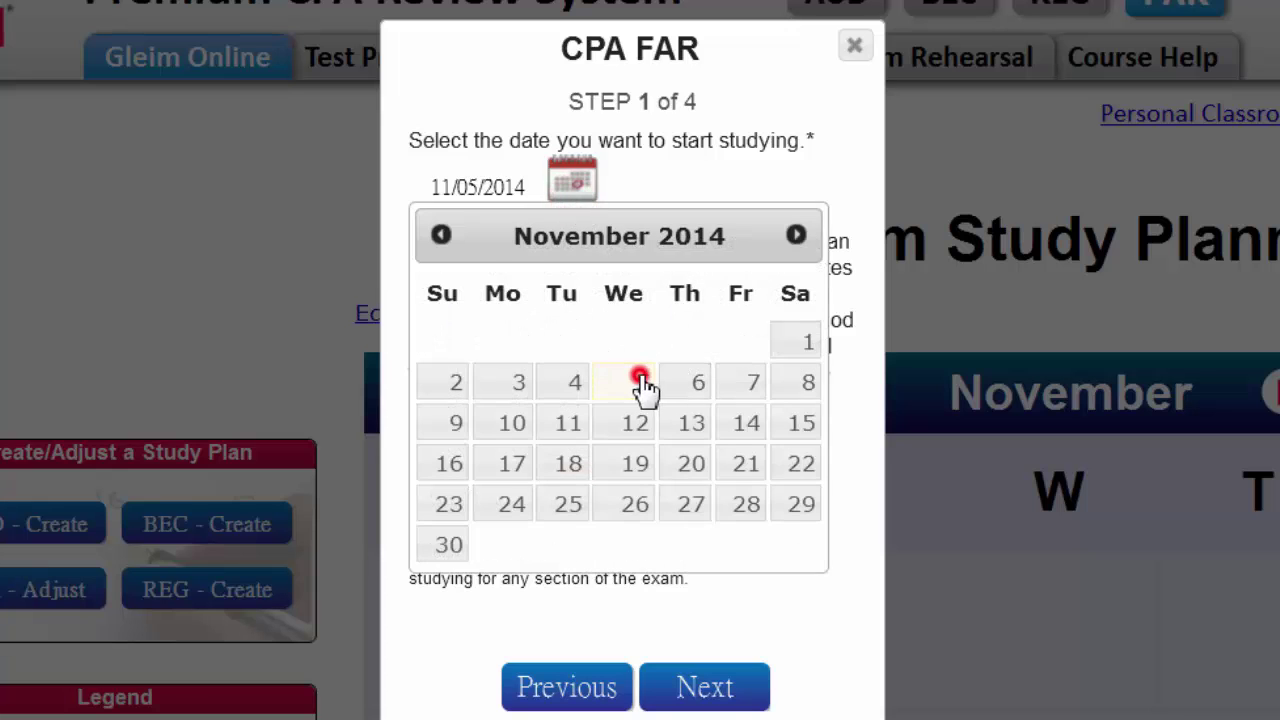
pyautogui.click(640, 385)
pyautogui.click(566, 498)
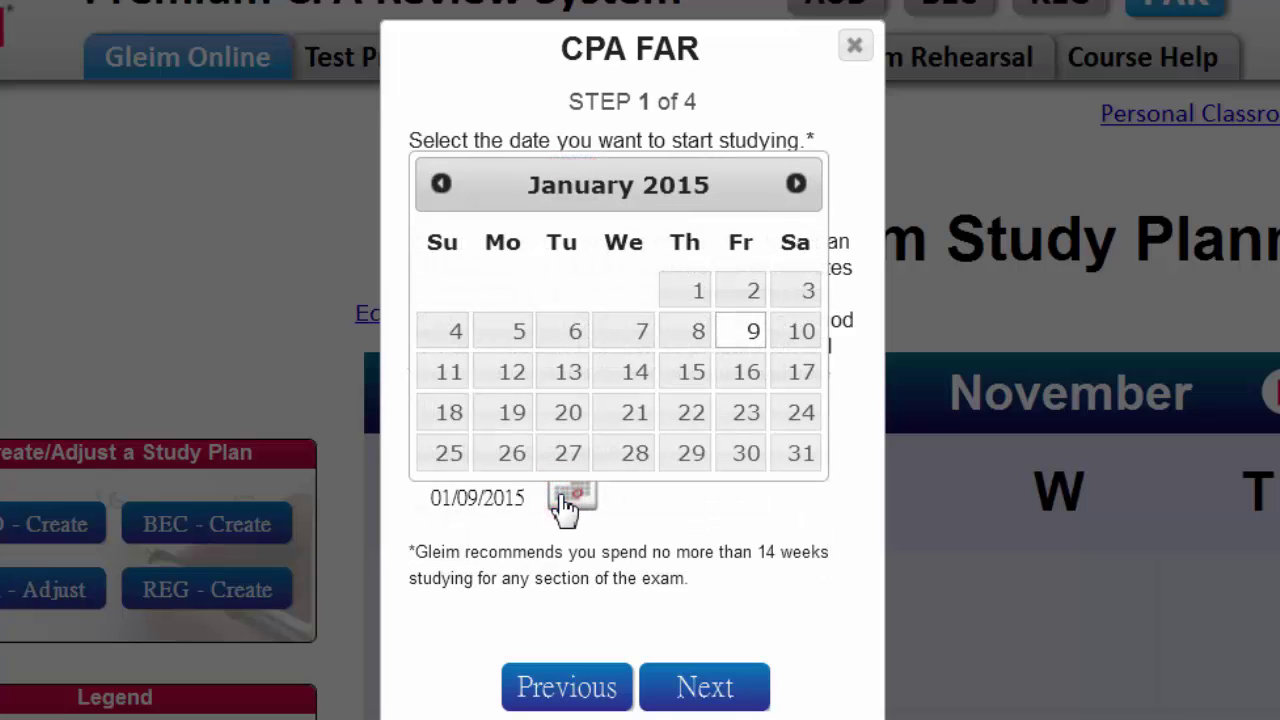
pyautogui.click(518, 411)
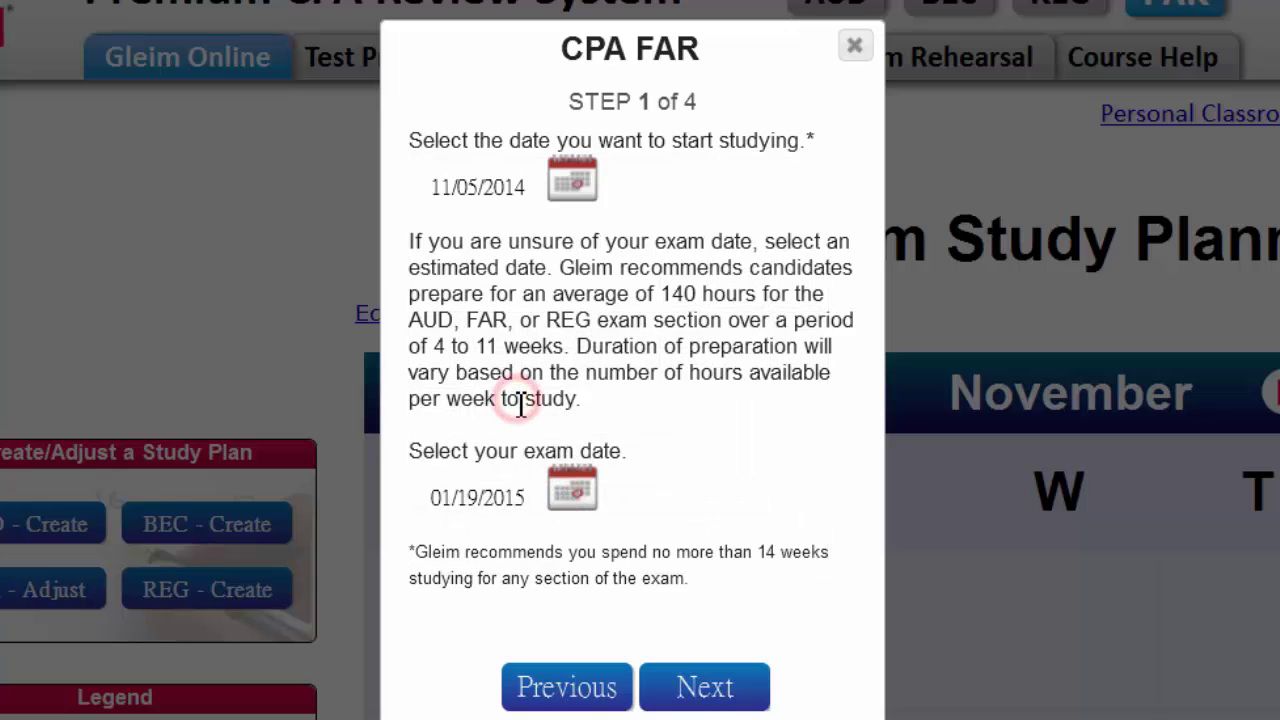
pyautogui.click(712, 704)
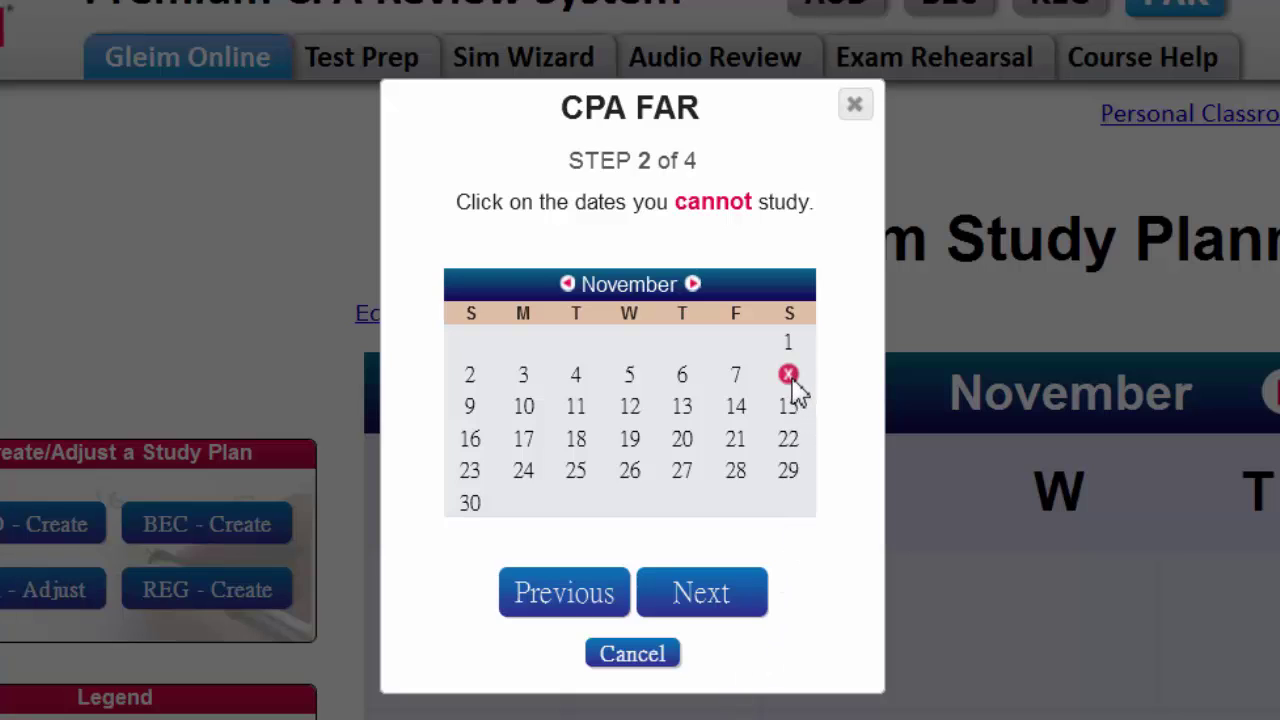
# - Mark December 21 through 27 as dates unavailable for study and continue to the study hours
pyautogui.click(788, 376)
pyautogui.click(788, 376)
pyautogui.click(692, 284)
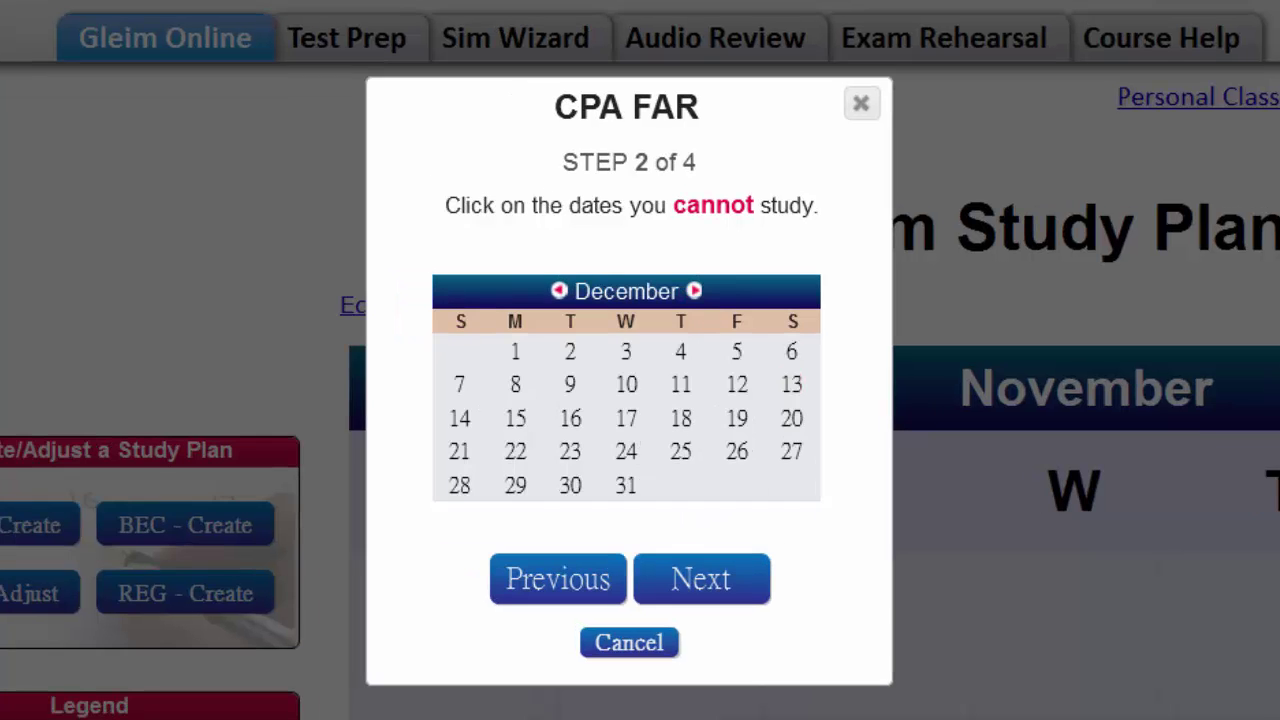
pyautogui.click(515, 451)
pyautogui.click(570, 451)
pyautogui.click(626, 451)
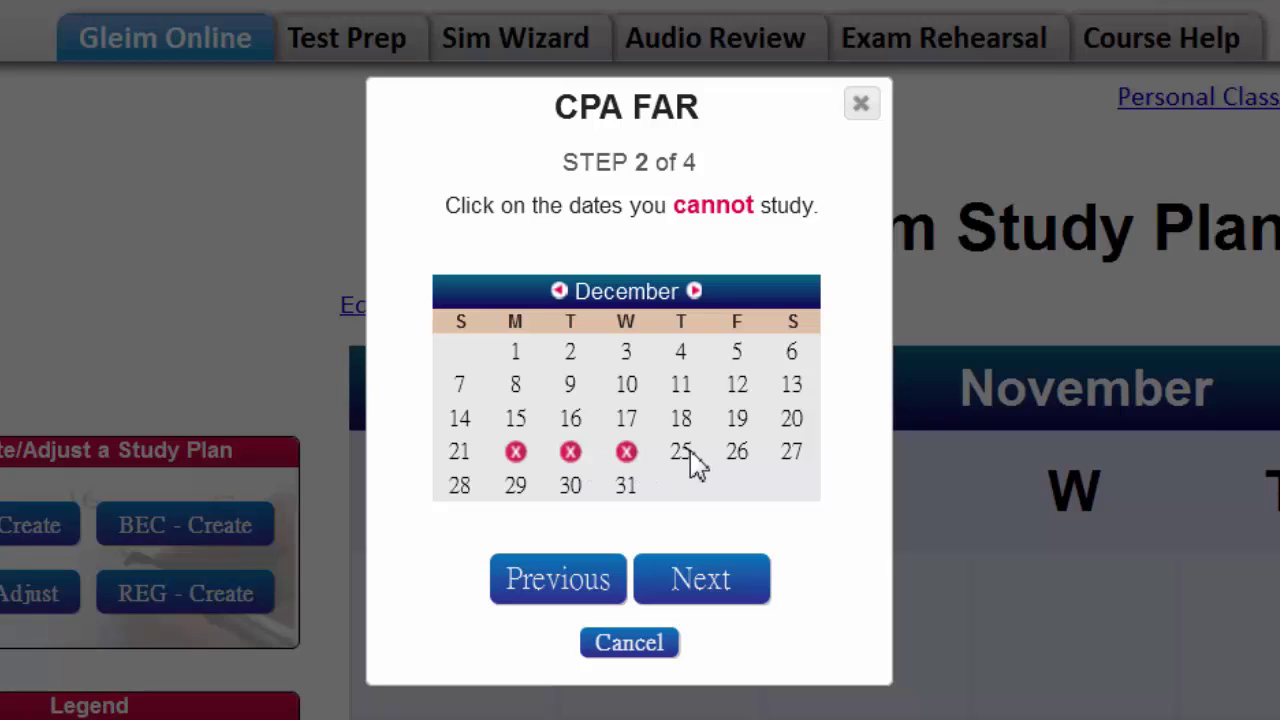
pyautogui.click(681, 451)
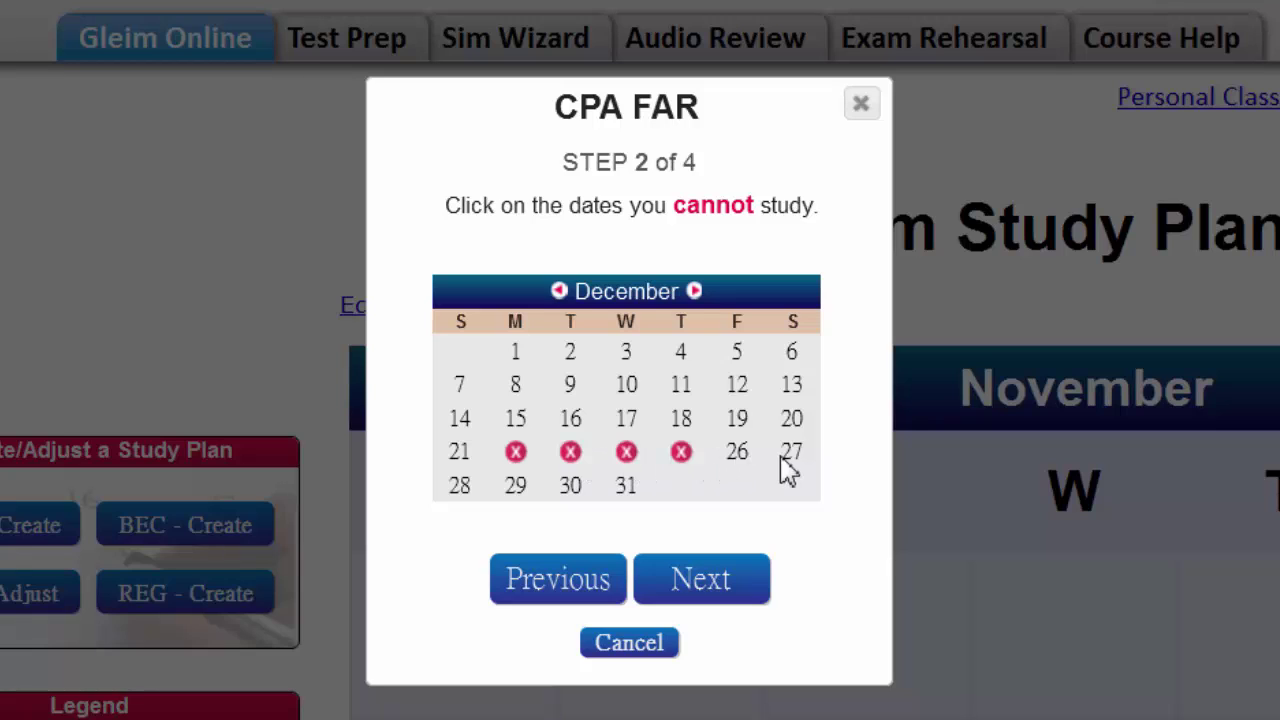
pyautogui.click(737, 451)
pyautogui.click(793, 458)
pyautogui.click(459, 451)
pyautogui.click(686, 580)
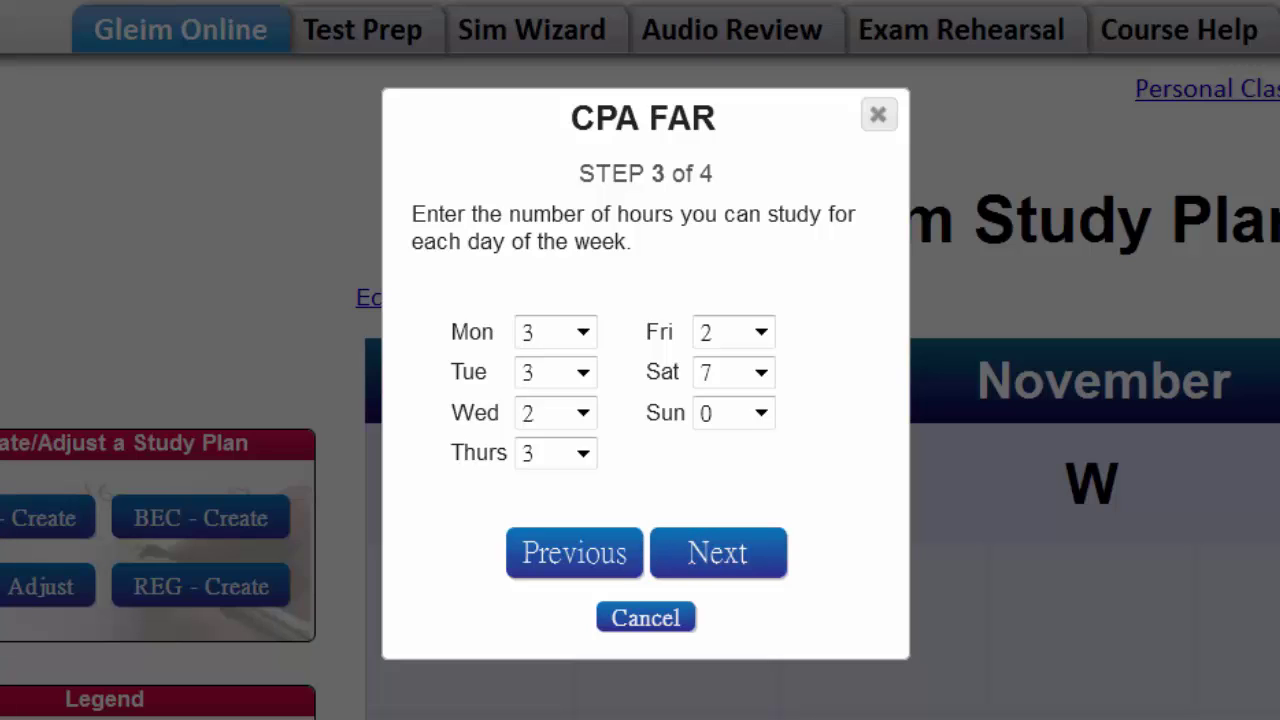
# - Keep the daily study hours at 3 for Monday and 0 for Sunday, and save the FAR study plan
pyautogui.click(582, 332)
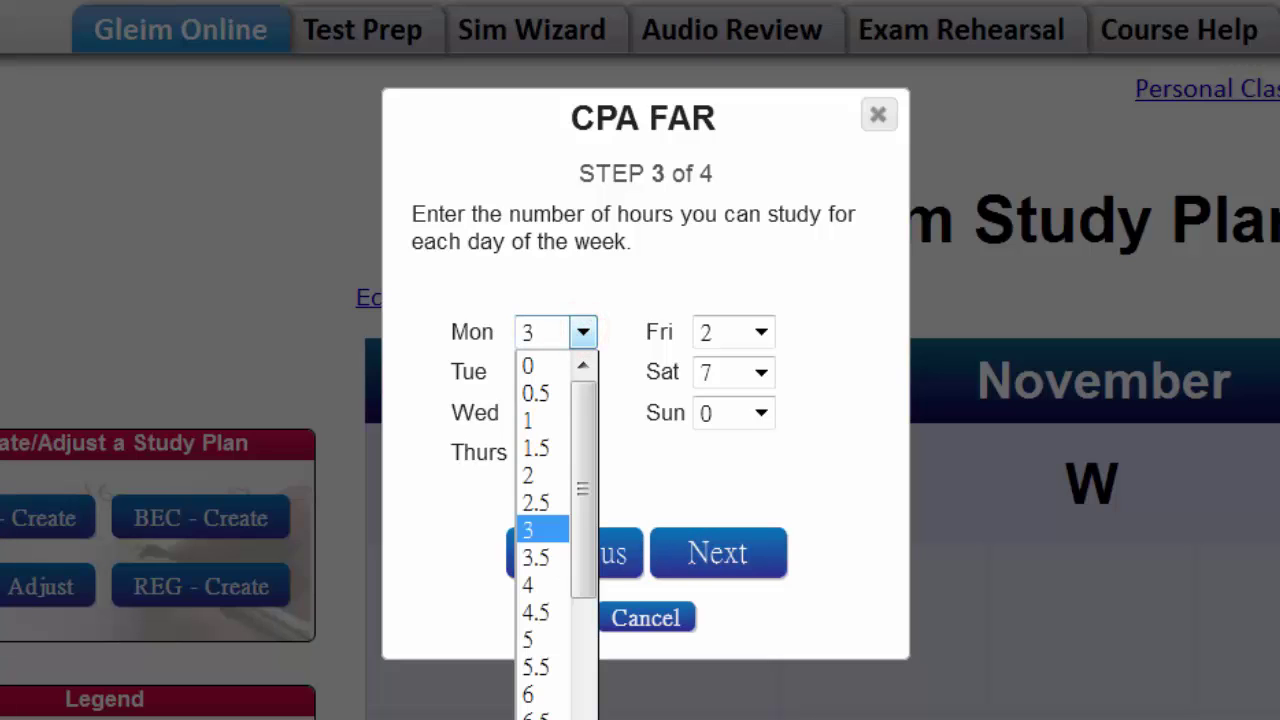
pyautogui.click(542, 528)
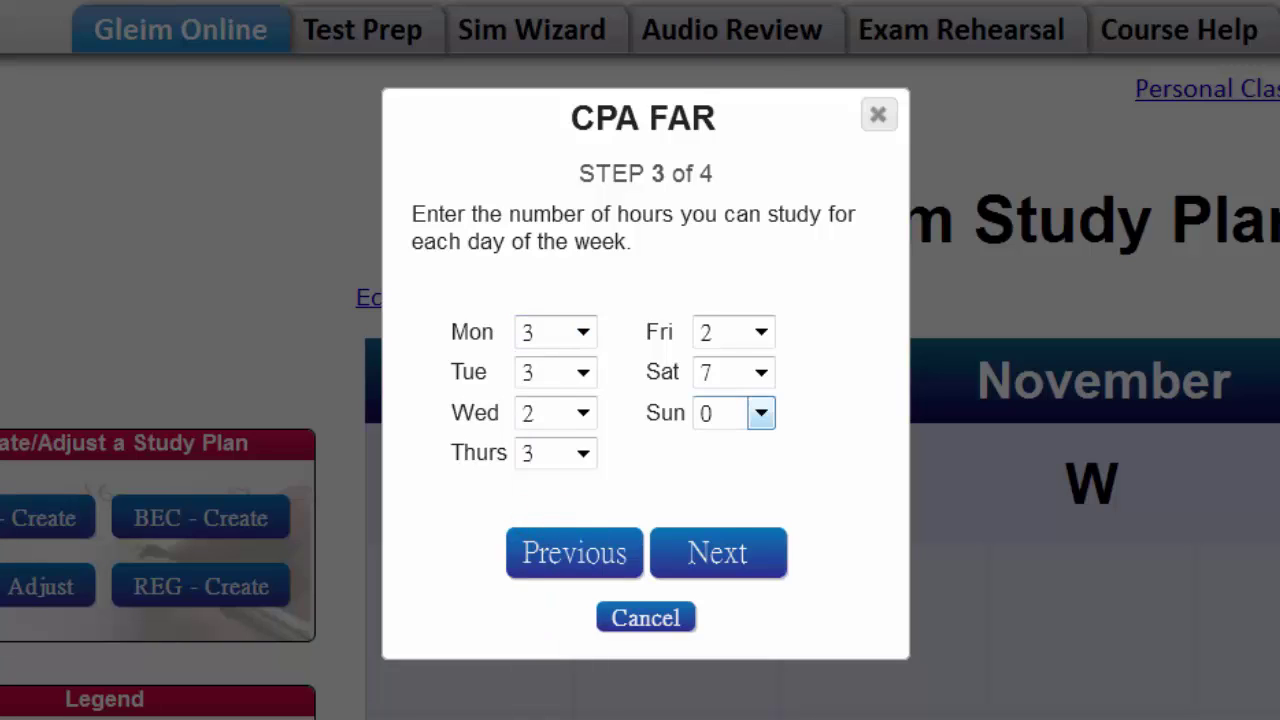
pyautogui.click(758, 416)
pyautogui.click(758, 414)
pyautogui.click(768, 538)
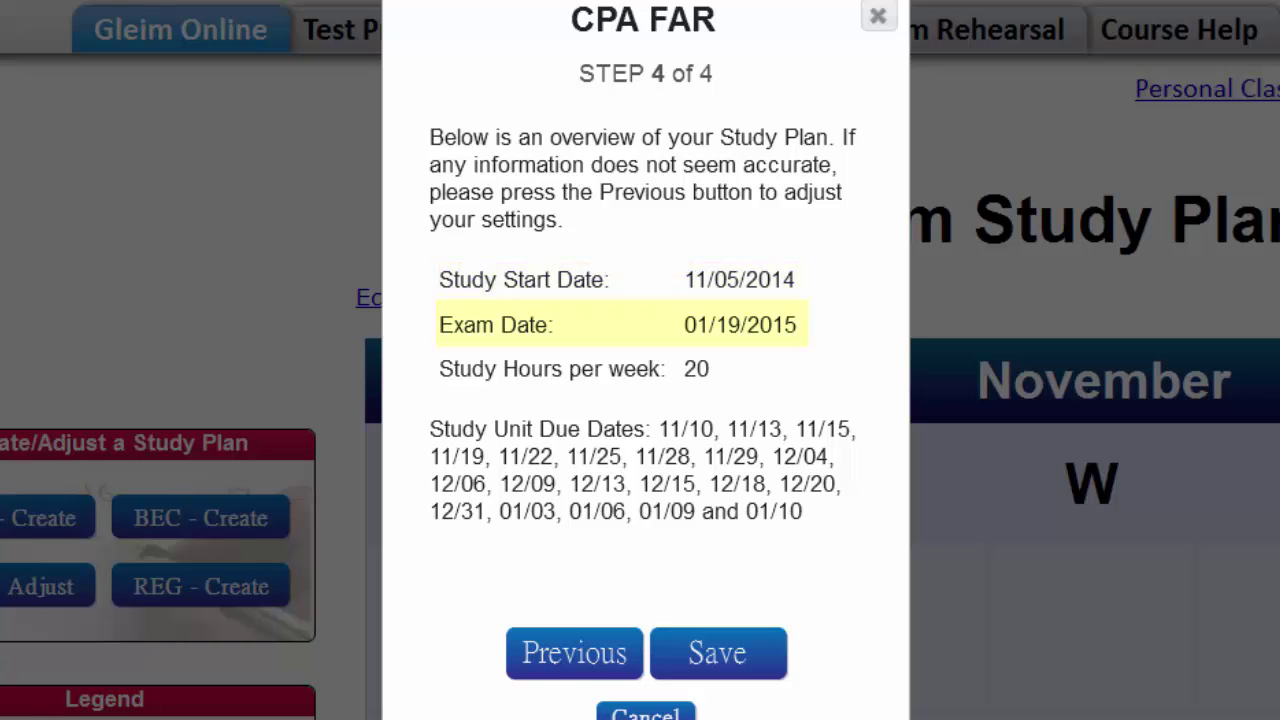
pyautogui.click(694, 651)
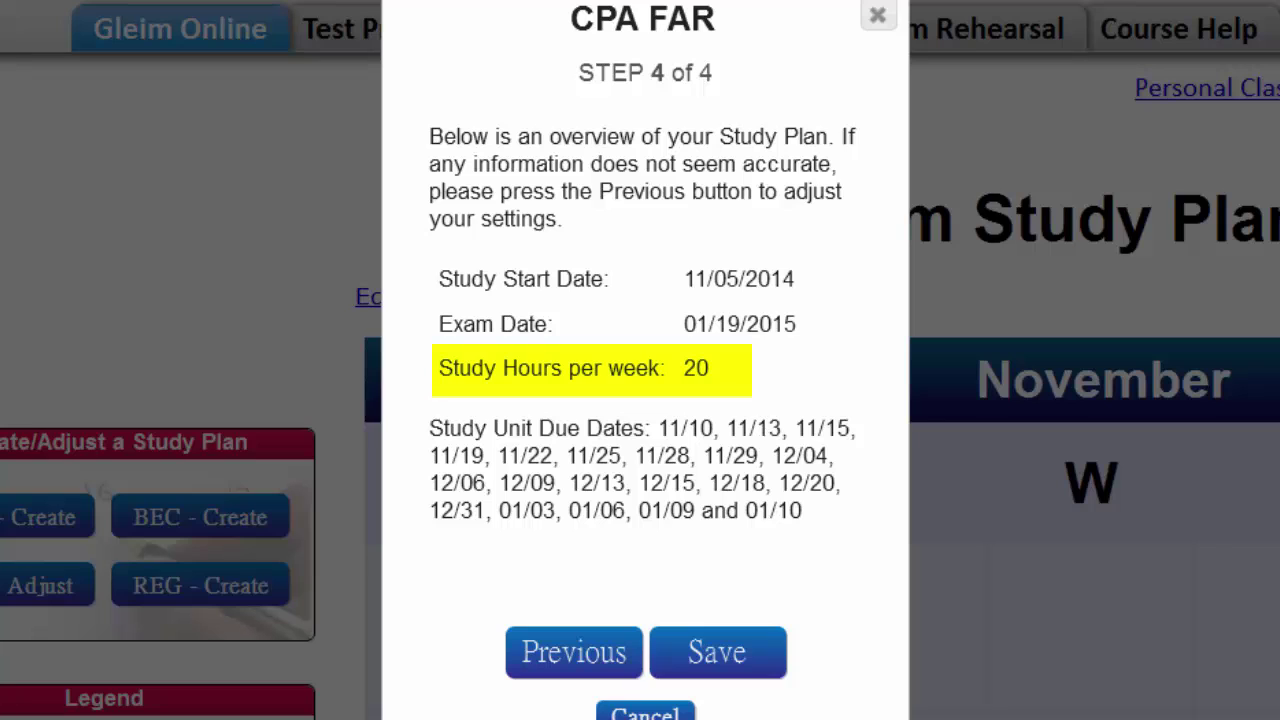
pyautogui.click(697, 651)
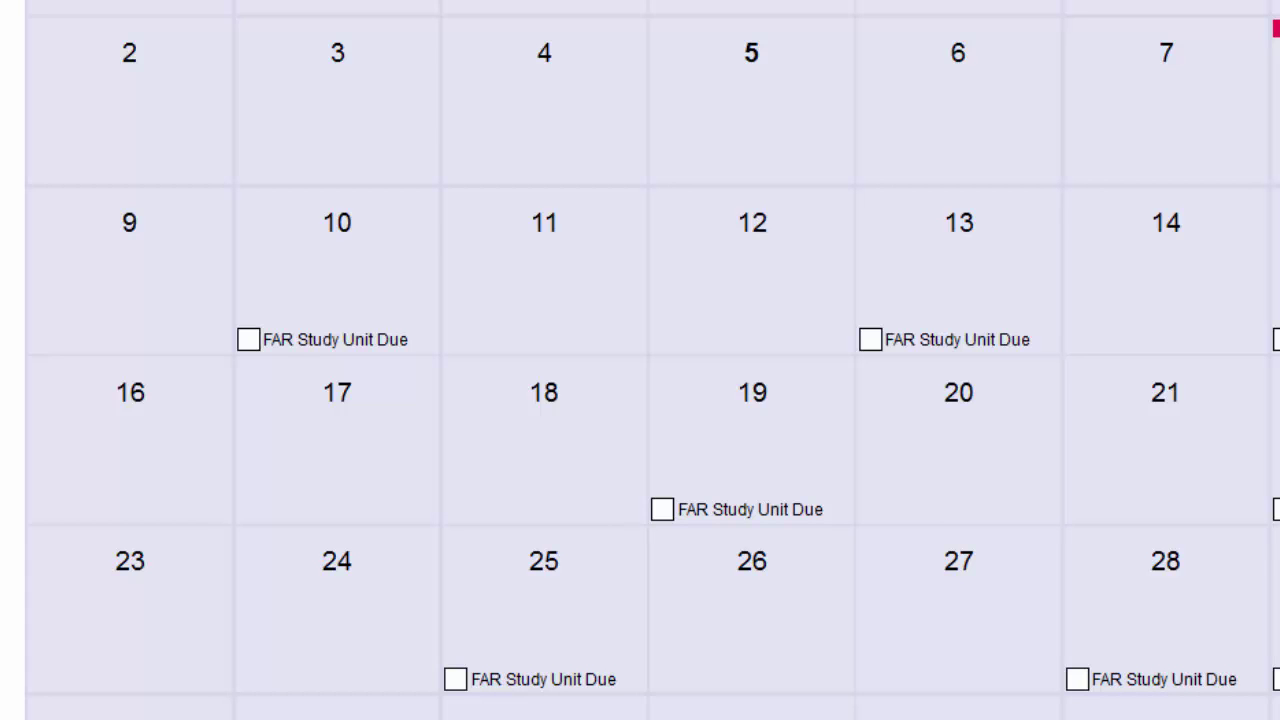
# - Save the Study Planner email notification options with both the off-schedule and weak-area alerts enabled
pyautogui.click(486, 8)
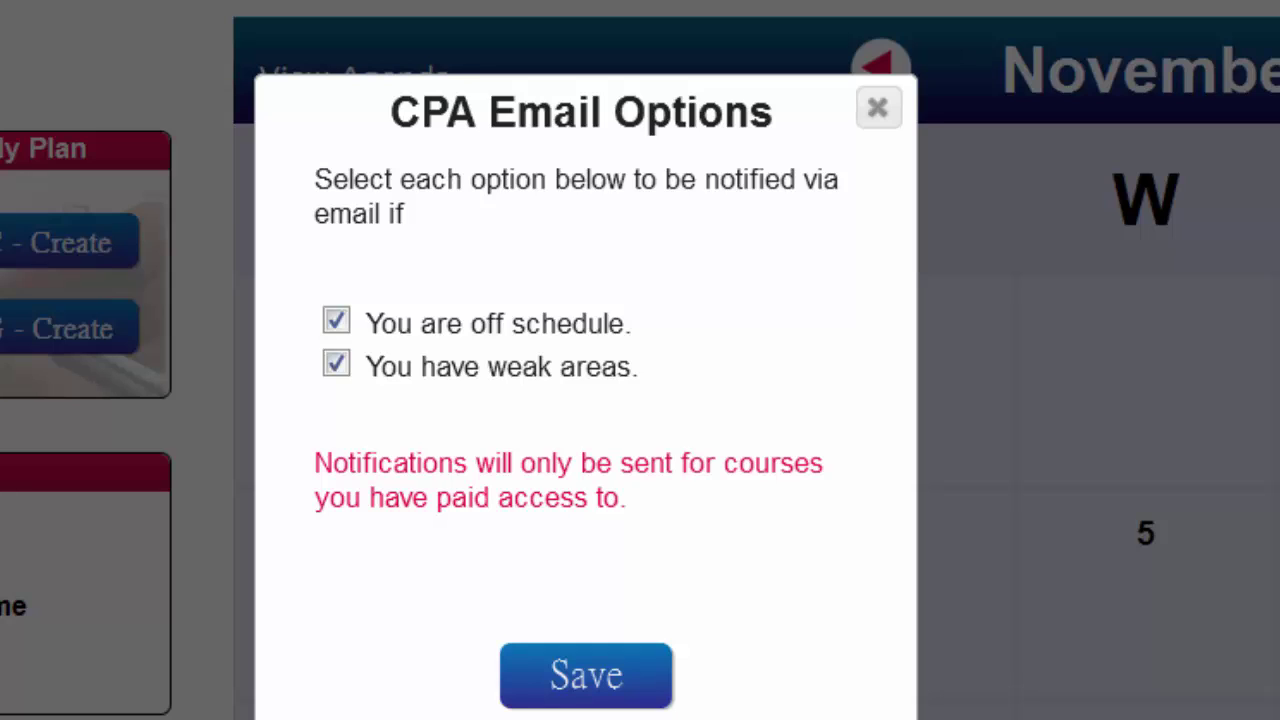
pyautogui.click(545, 676)
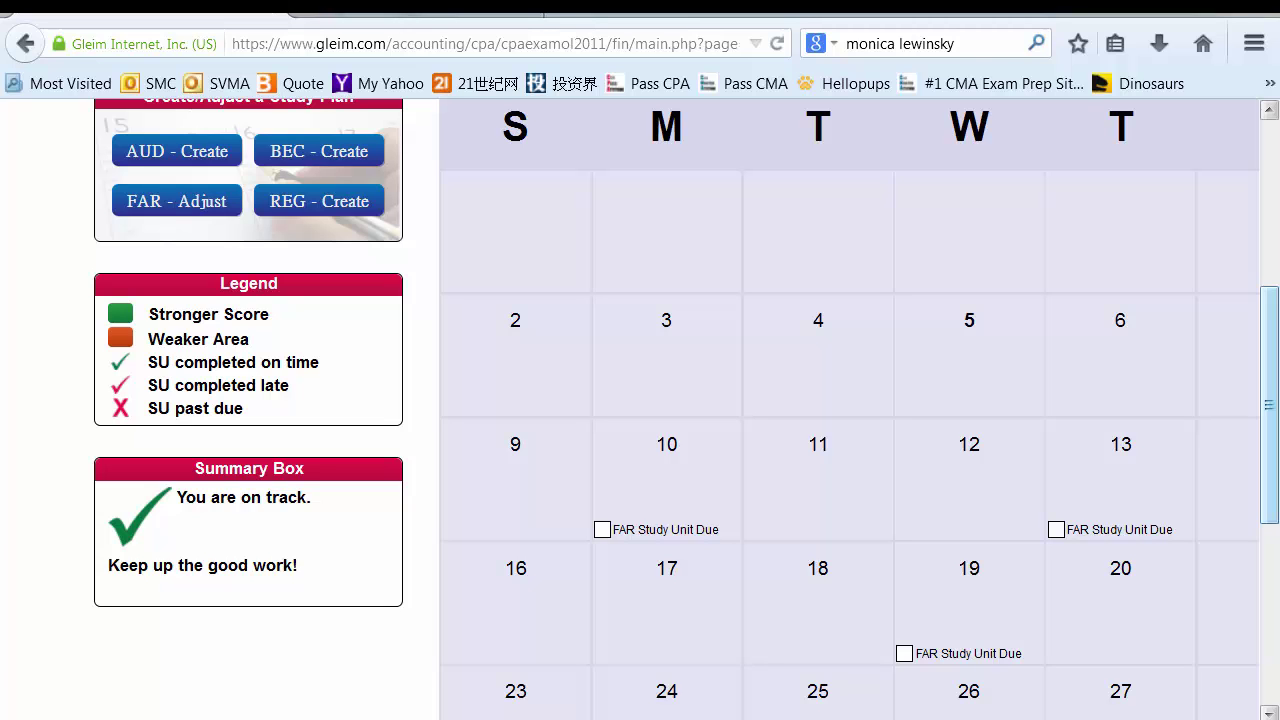
# - Read the Diagnostic and Comprehension study step instructions in Course Help
pyautogui.scroll(5, 687, 405)
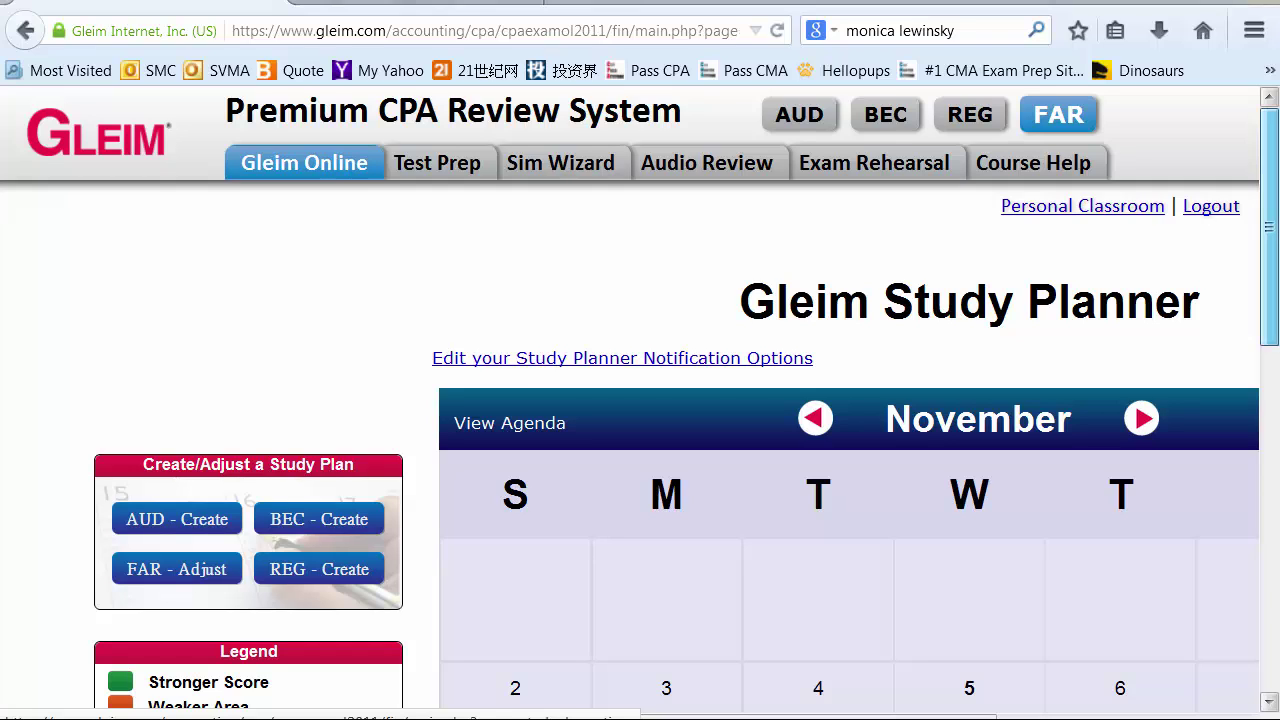
pyautogui.click(1025, 163)
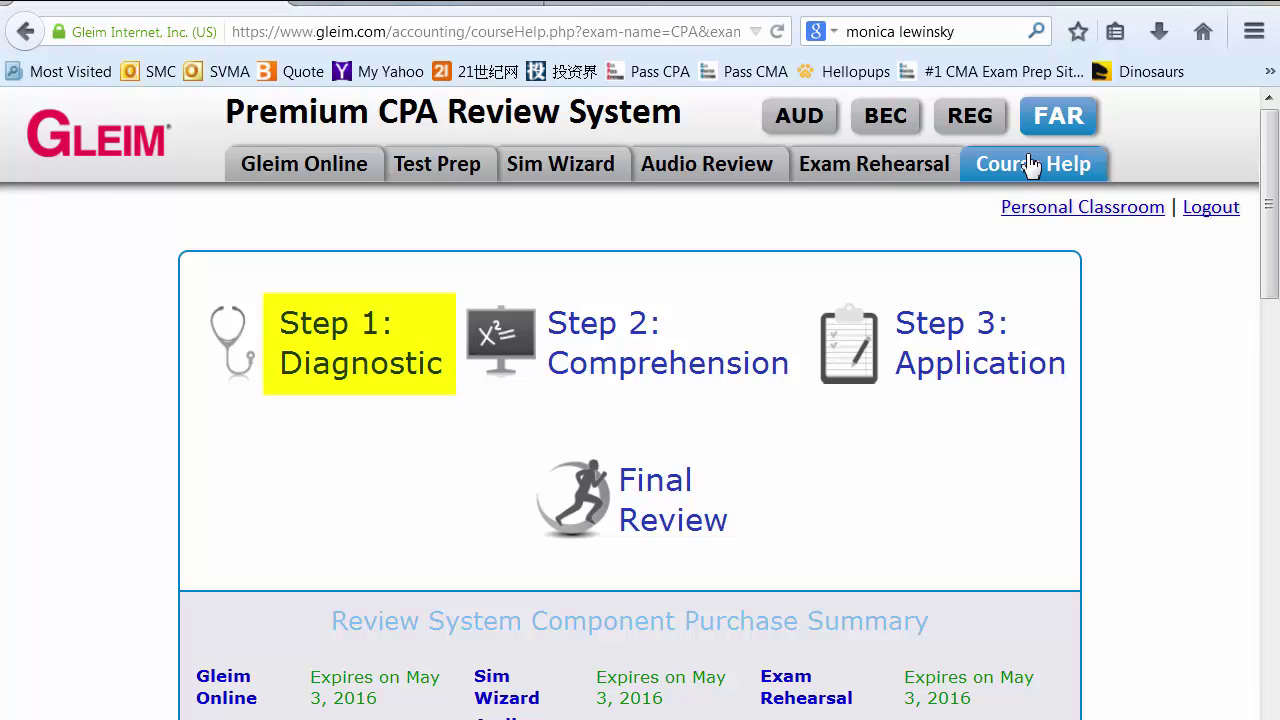
pyautogui.click(337, 347)
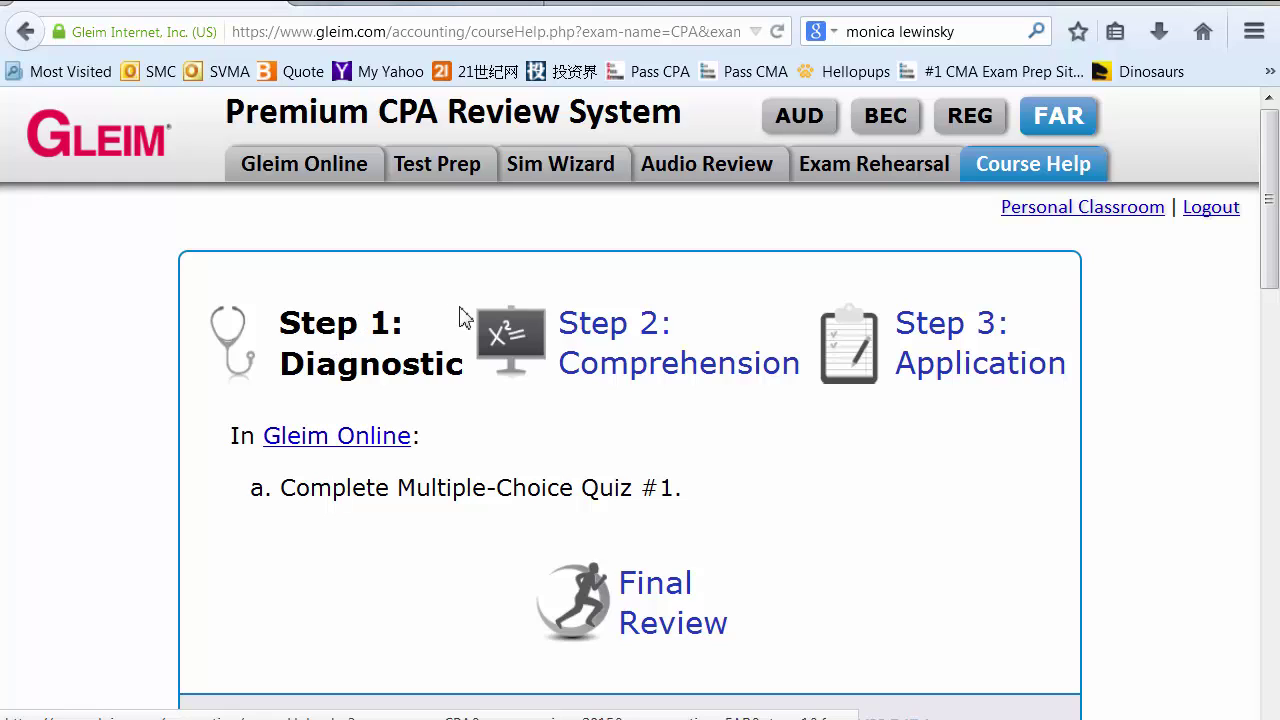
pyautogui.click(603, 322)
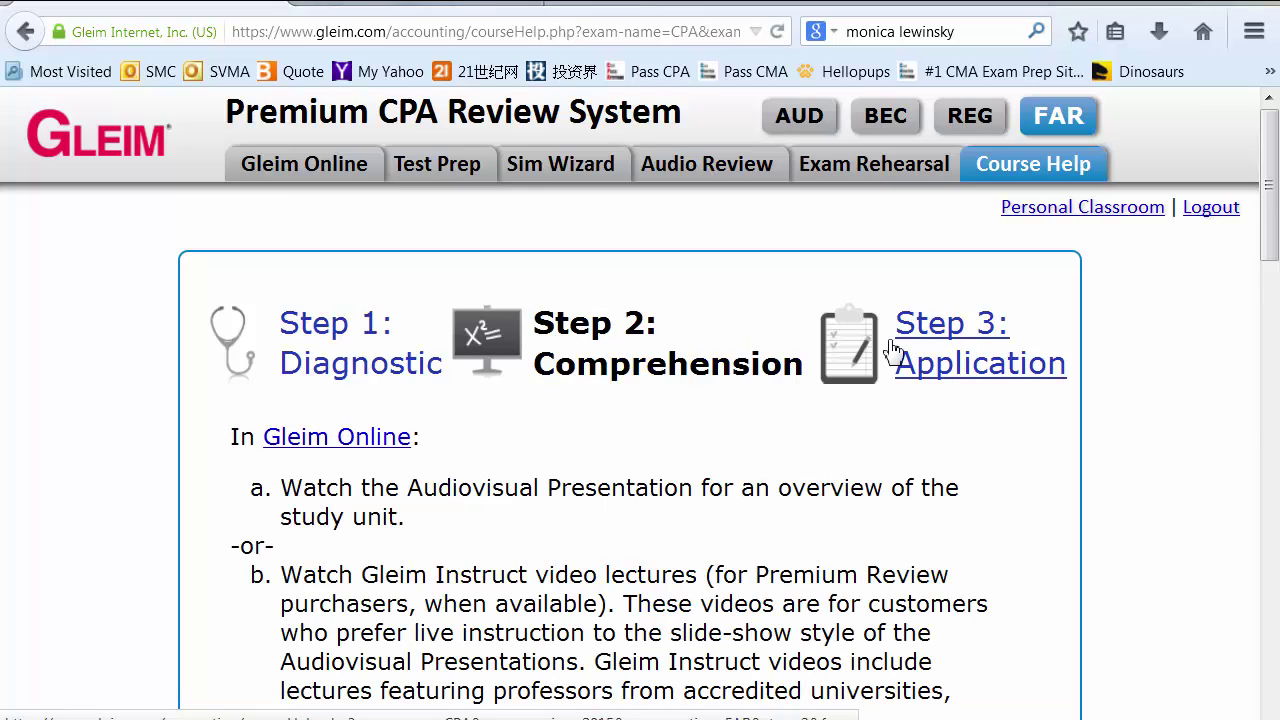
pyautogui.scroll(-3, 1266, 272)
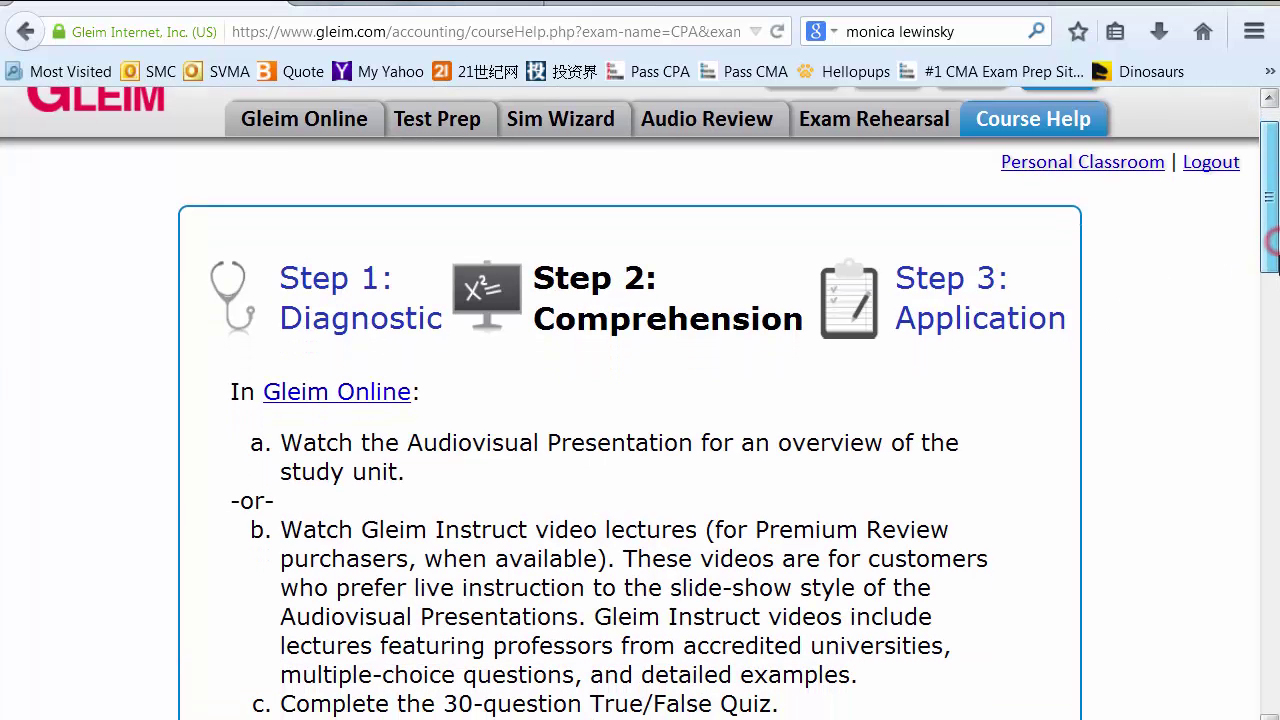
pyautogui.moveTo(1277, 270); pyautogui.dragTo(1277, 315)
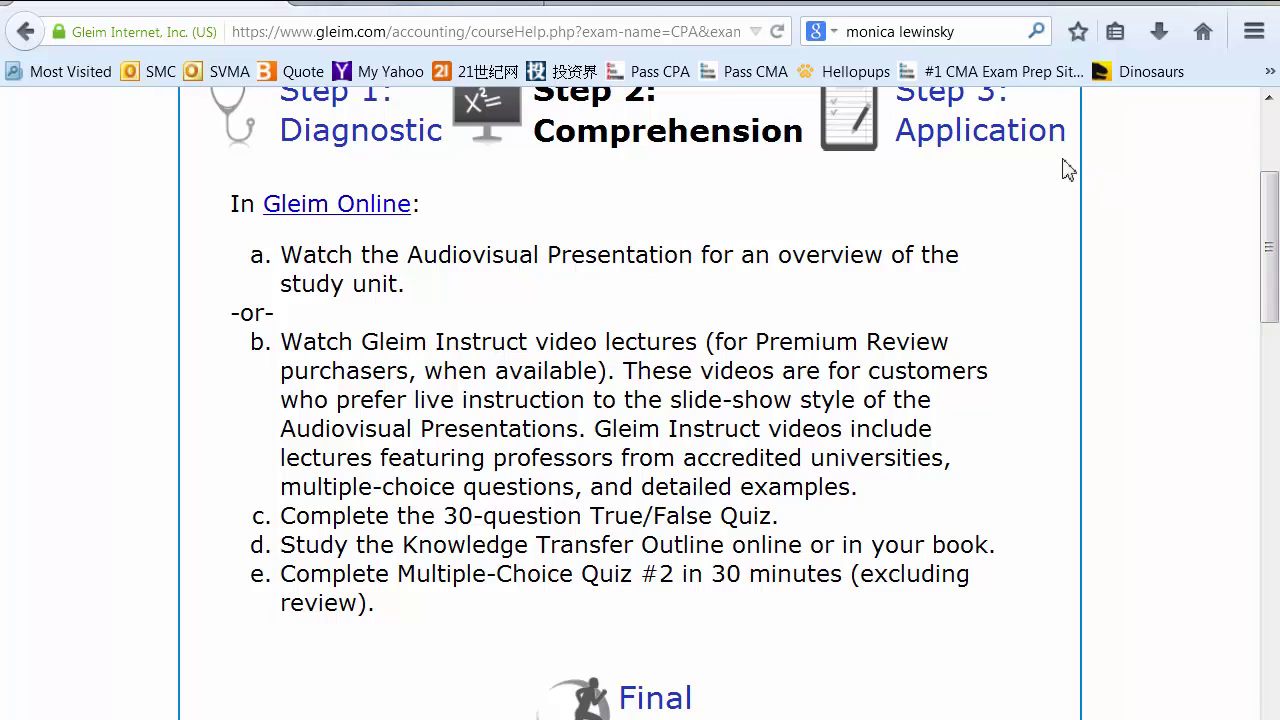
# - Read the Application study step and the Final Review guidance
pyautogui.click(992, 138)
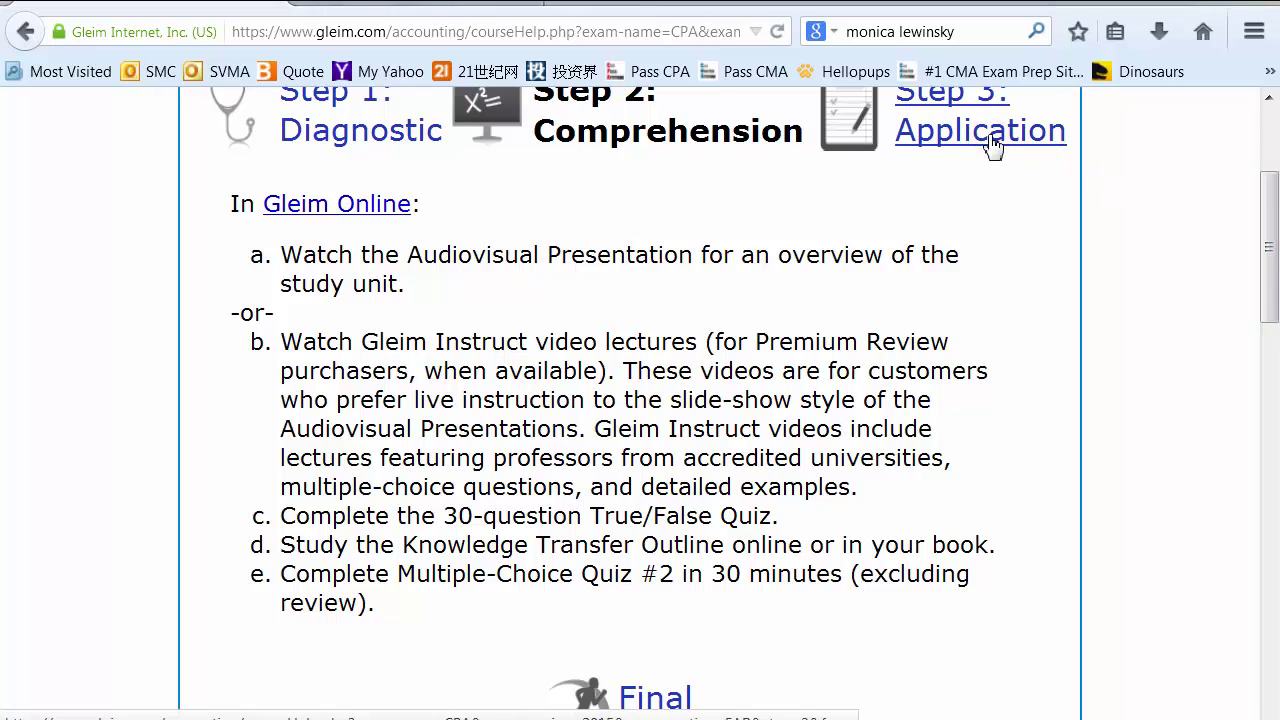
pyautogui.click(992, 140)
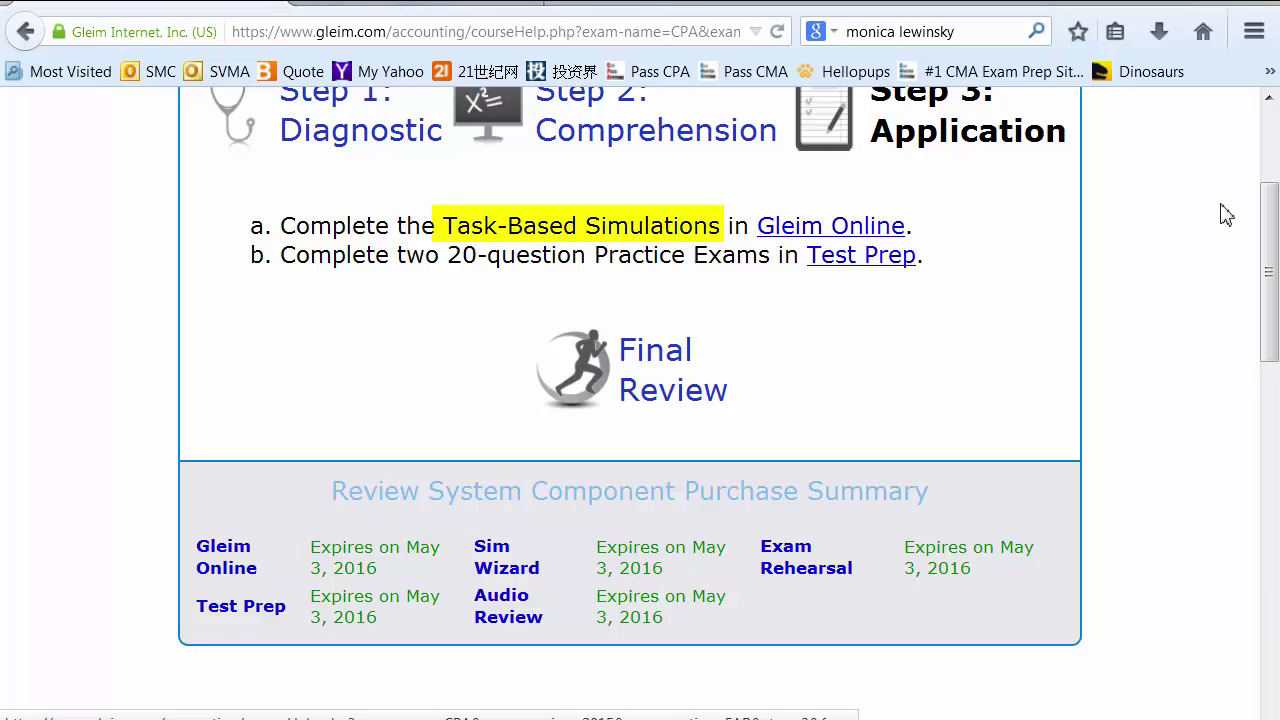
pyautogui.click(672, 390)
pyautogui.moveTo(1270, 285); pyautogui.dragTo(1268, 200)
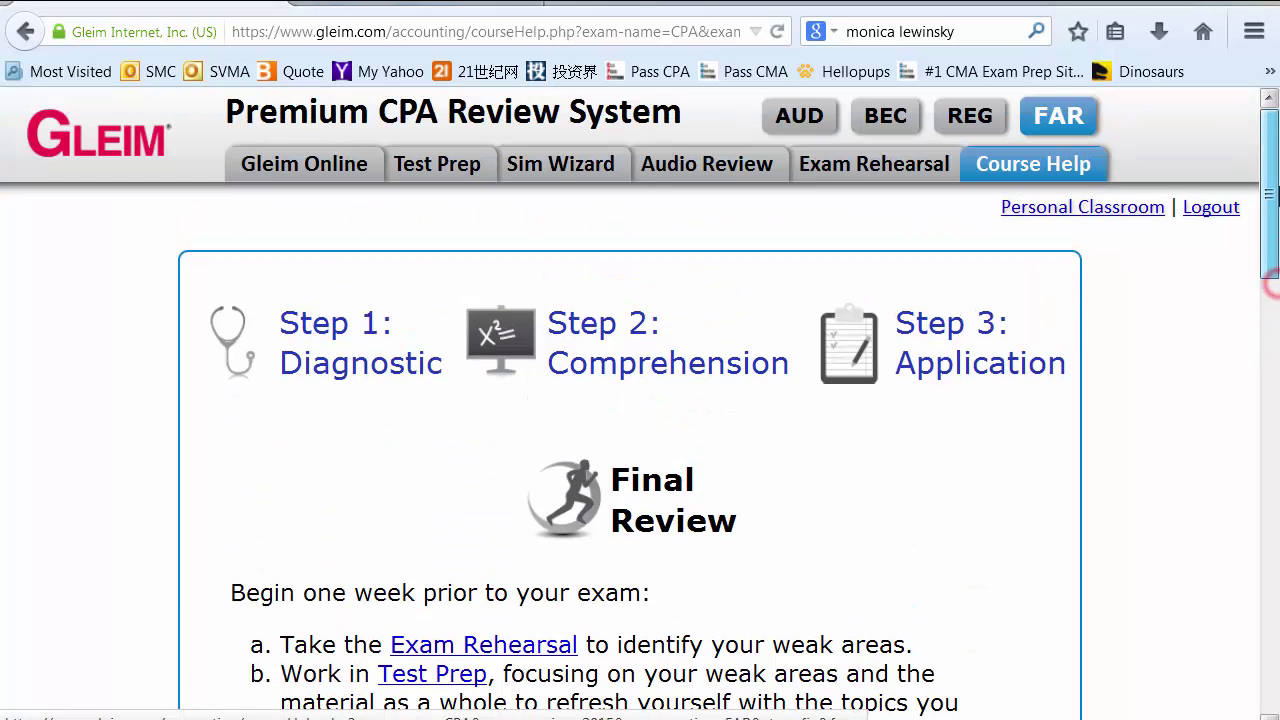
# - From the Diagnostic step, open Multiple-Choice Quiz #1 for The Financial Reporting Environment in Gleim Online and go past the directions to question 1
pyautogui.click(345, 323)
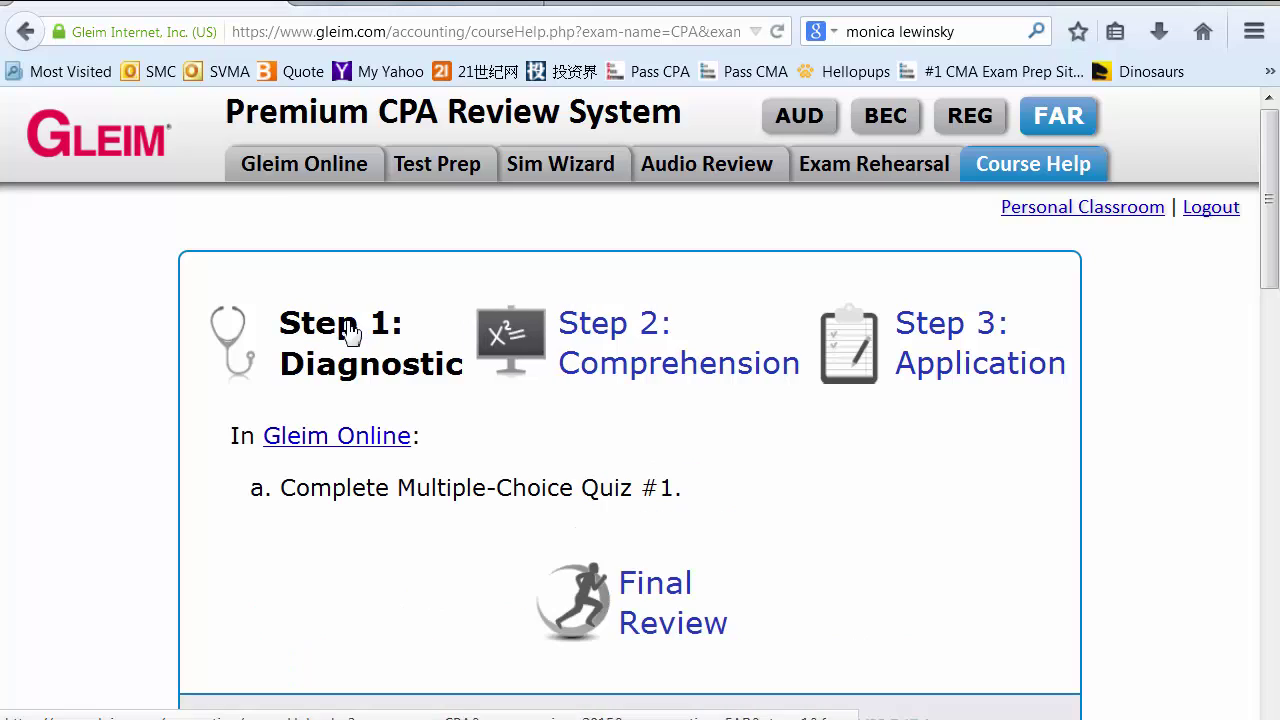
pyautogui.click(338, 447)
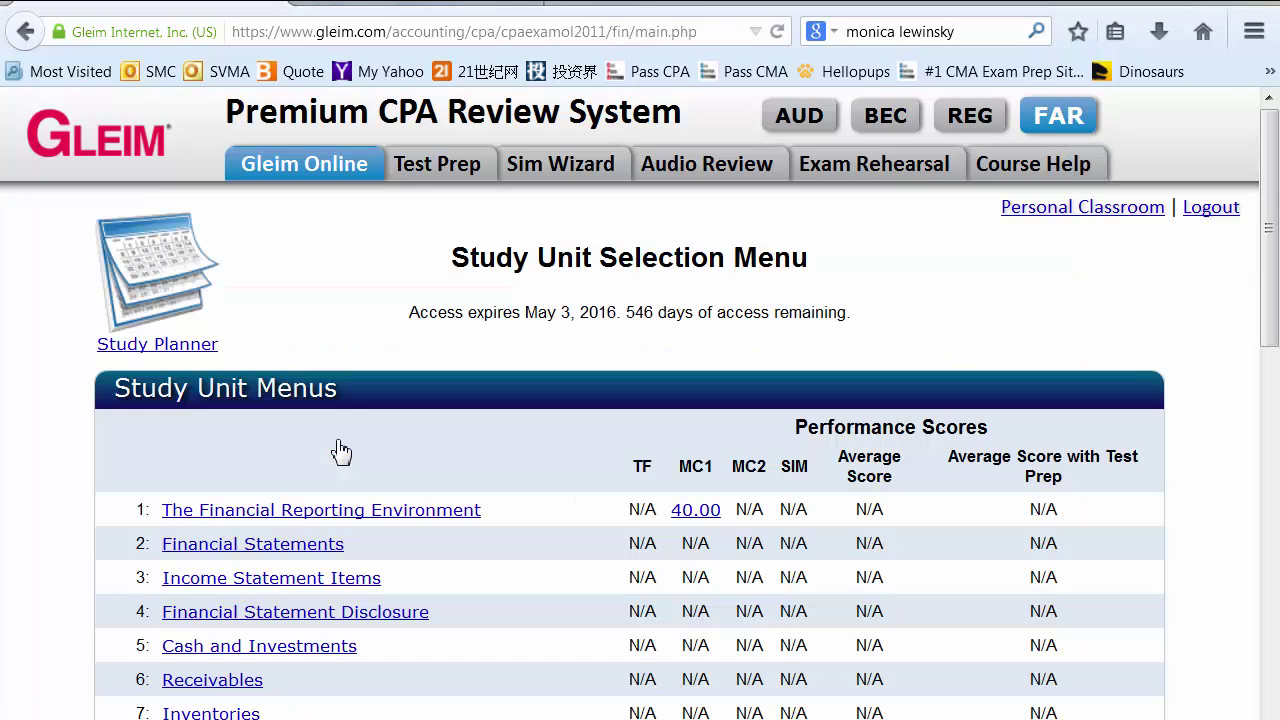
pyautogui.click(355, 512)
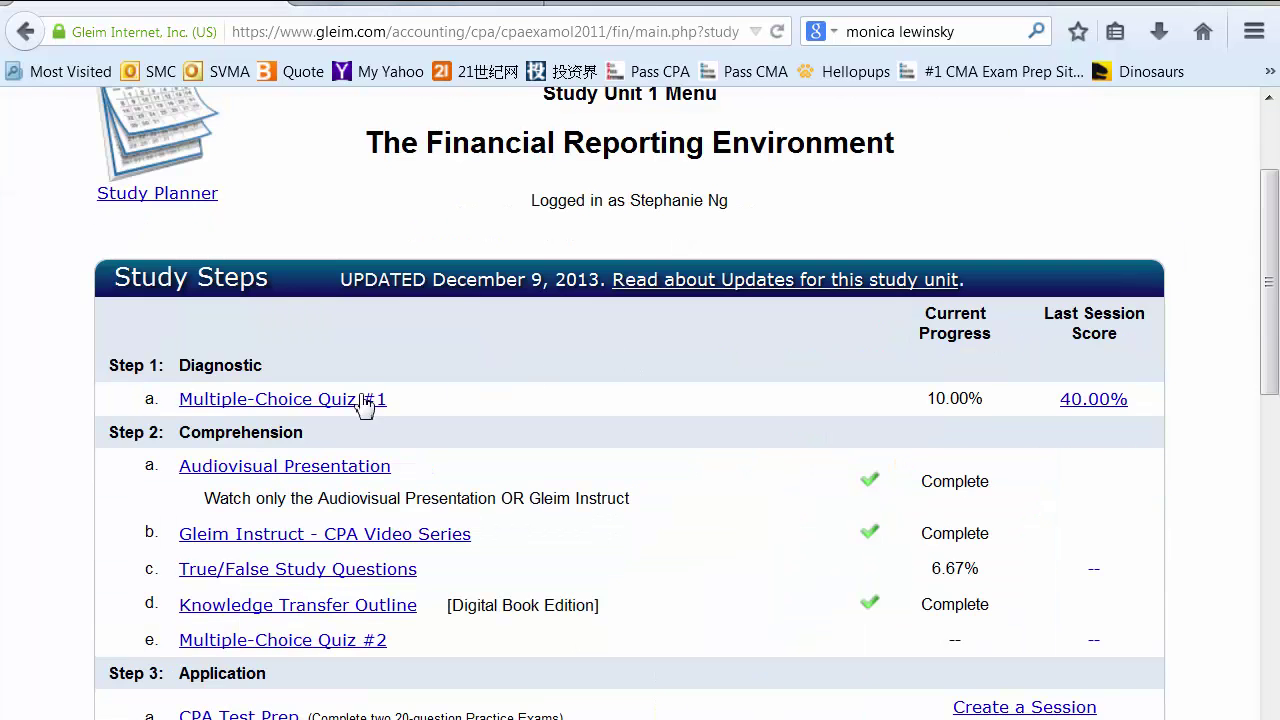
pyautogui.click(330, 401)
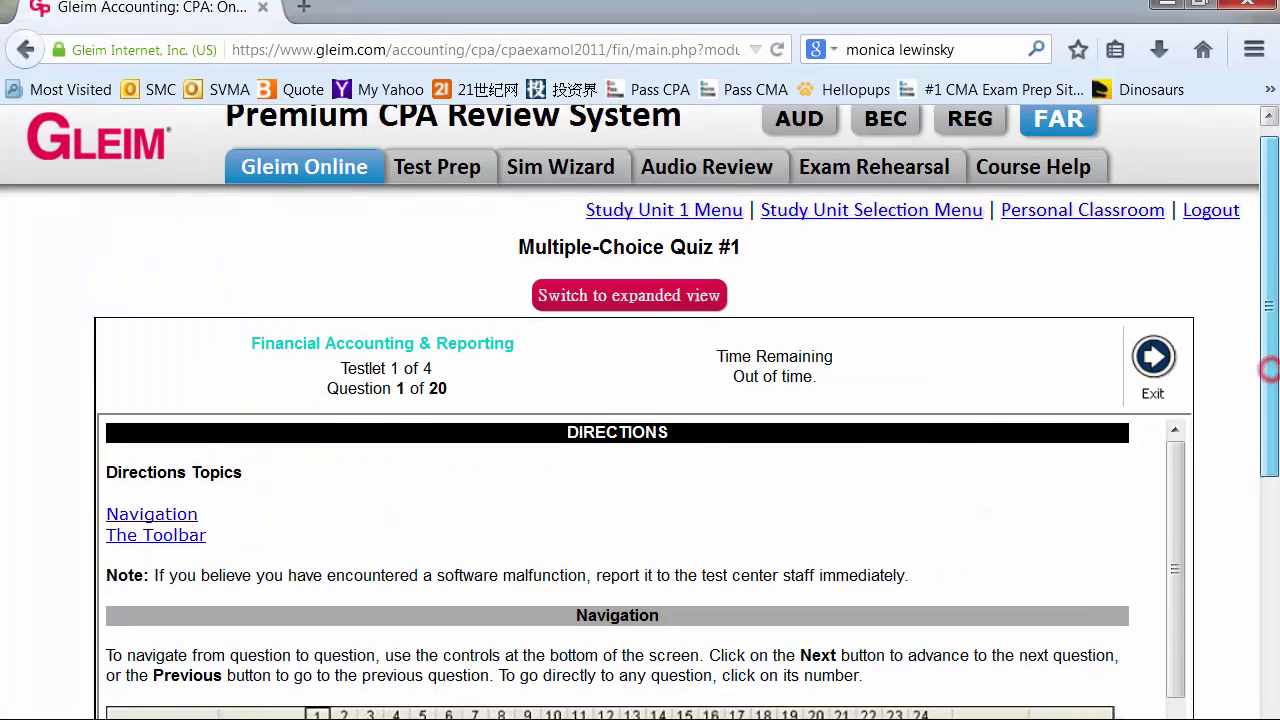
pyautogui.scroll(-5, 640, 400)
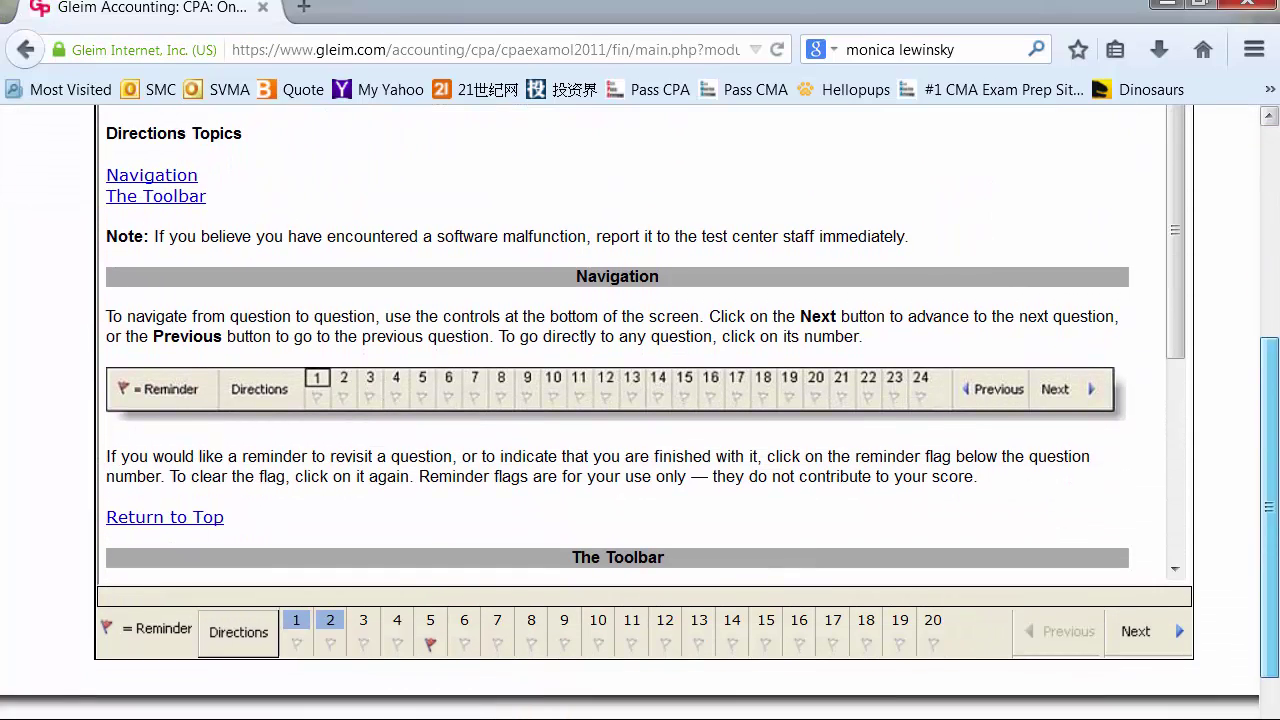
pyautogui.scroll(-1, 640, 400)
pyautogui.click(1165, 570)
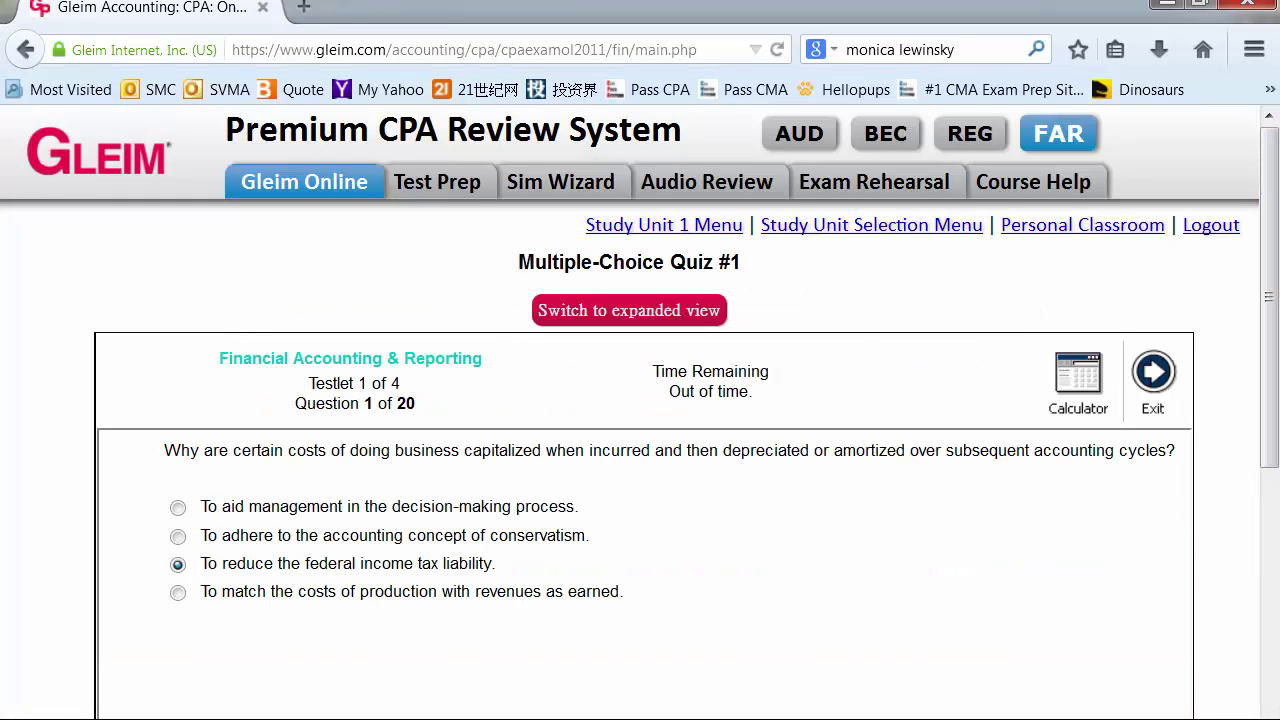
# - Answer question 1 with "To reduce the federal income tax liability" and advance to question 2
pyautogui.click(177, 564)
pyautogui.scroll(-1, 177, 564)
pyautogui.scroll(-5, 640, 400)
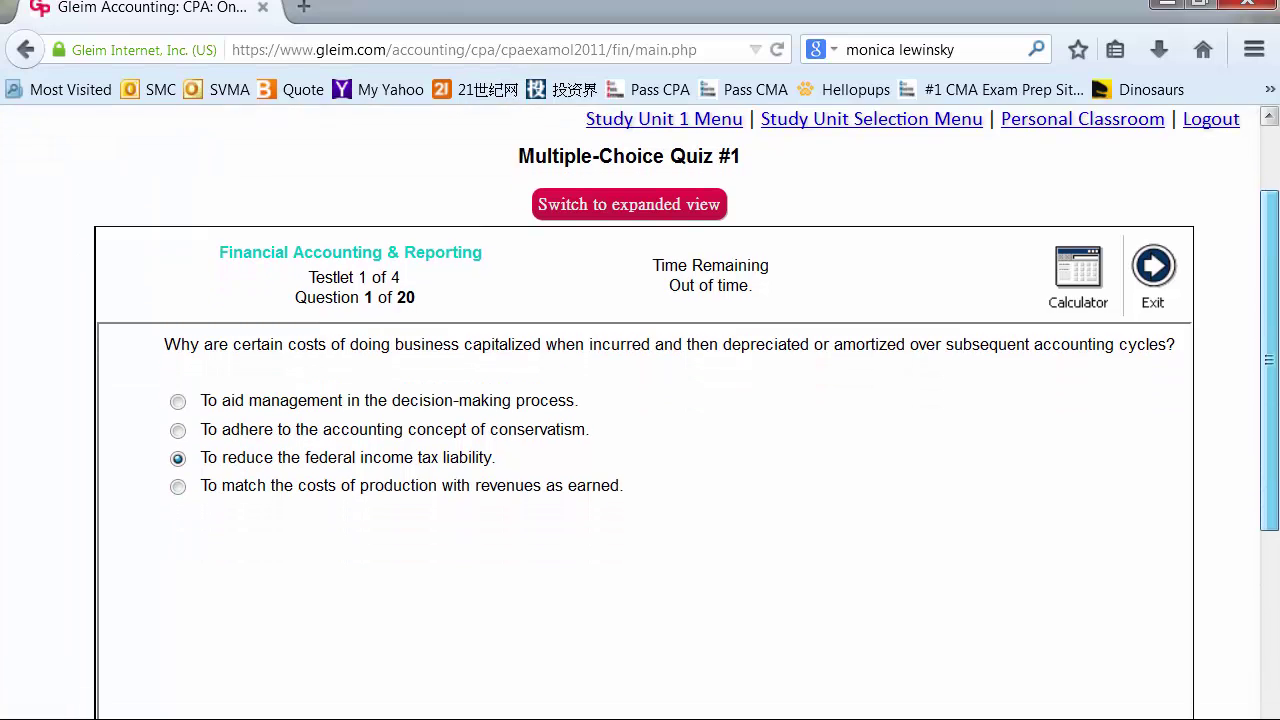
pyautogui.click(1136, 625)
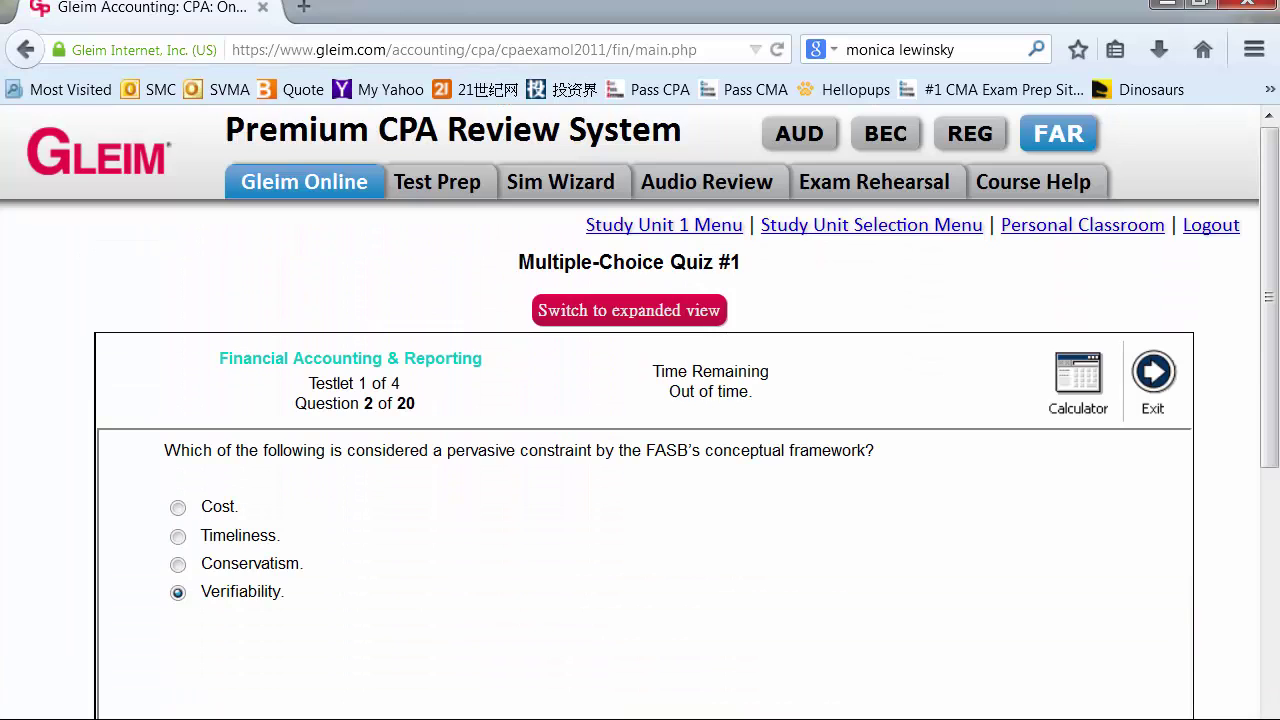
pyautogui.scroll(-3, 640, 400)
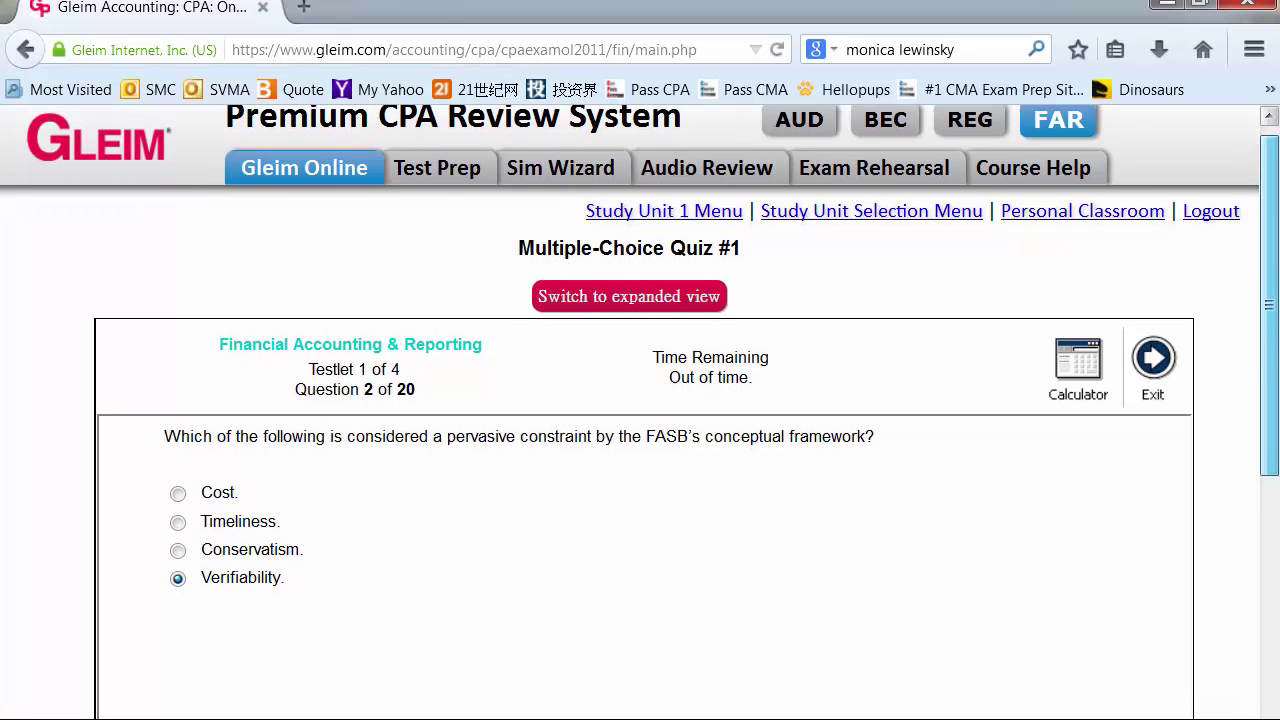
# - Jump to question 20 of Multiple-Choice Quiz #1, advance to the quiz's end page and return to the Study Unit 1 Menu
pyautogui.scroll(-2, 640, 400)
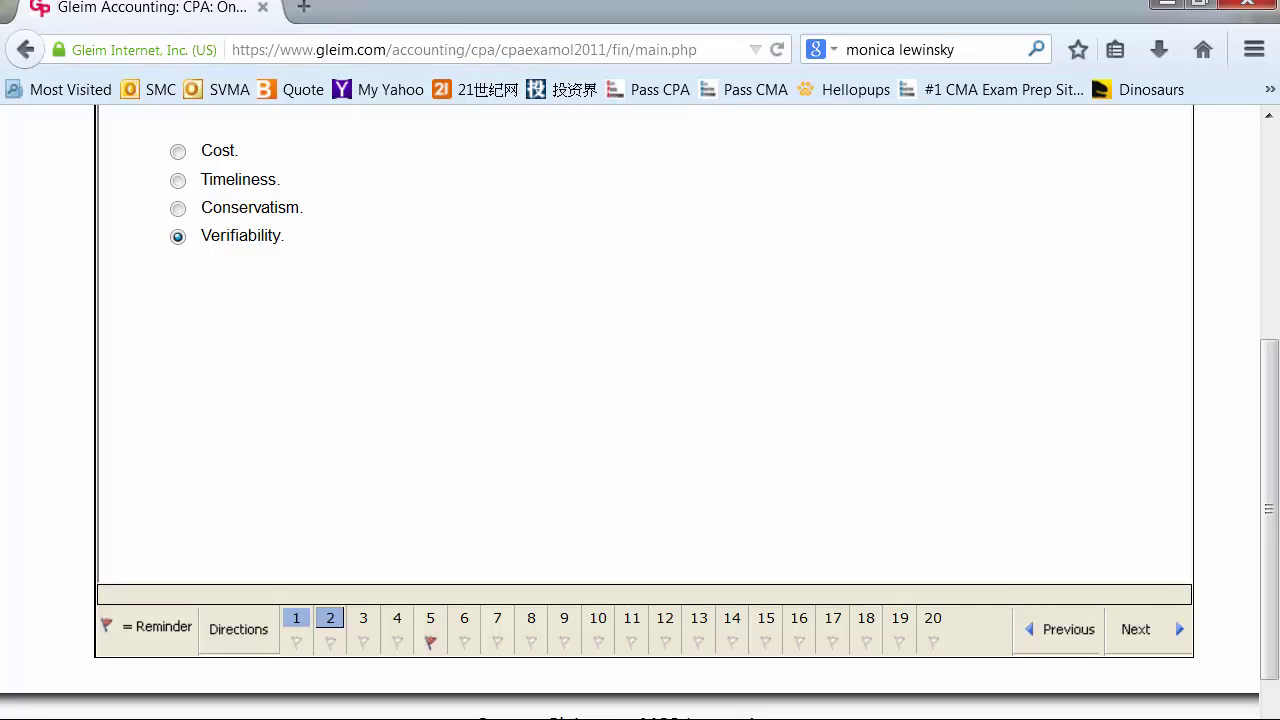
pyautogui.click(932, 625)
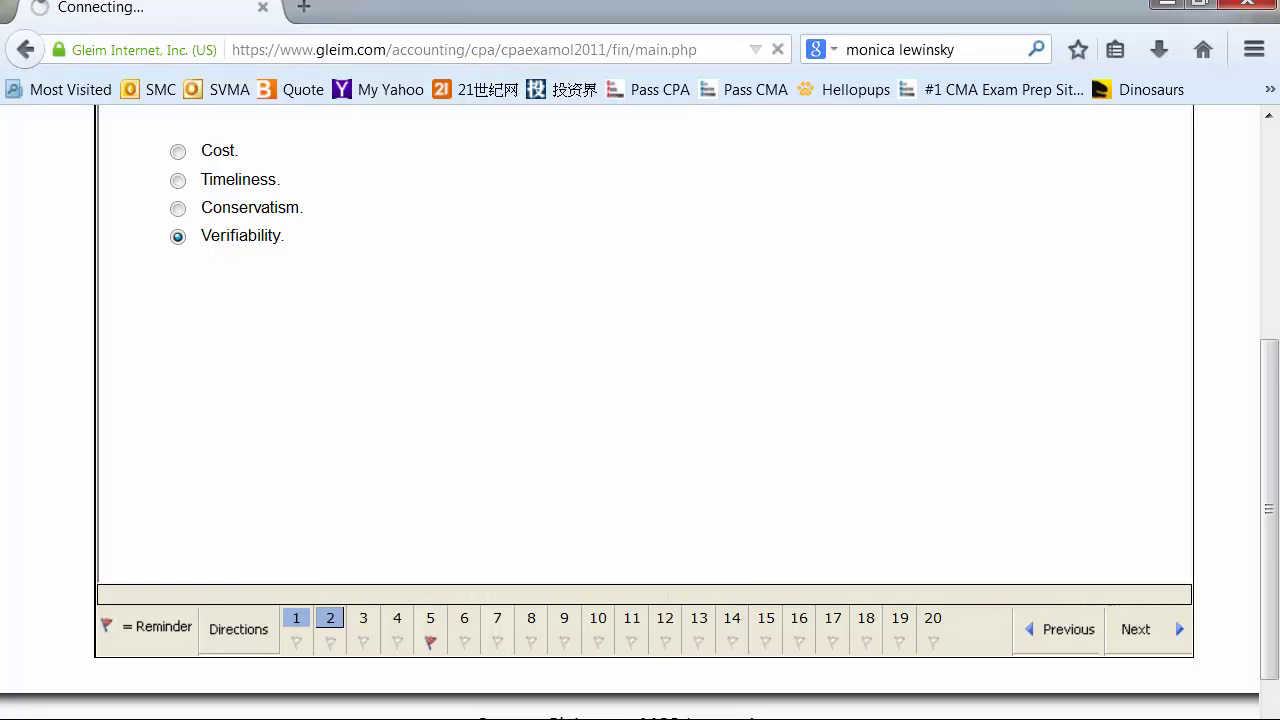
pyautogui.click(1140, 581)
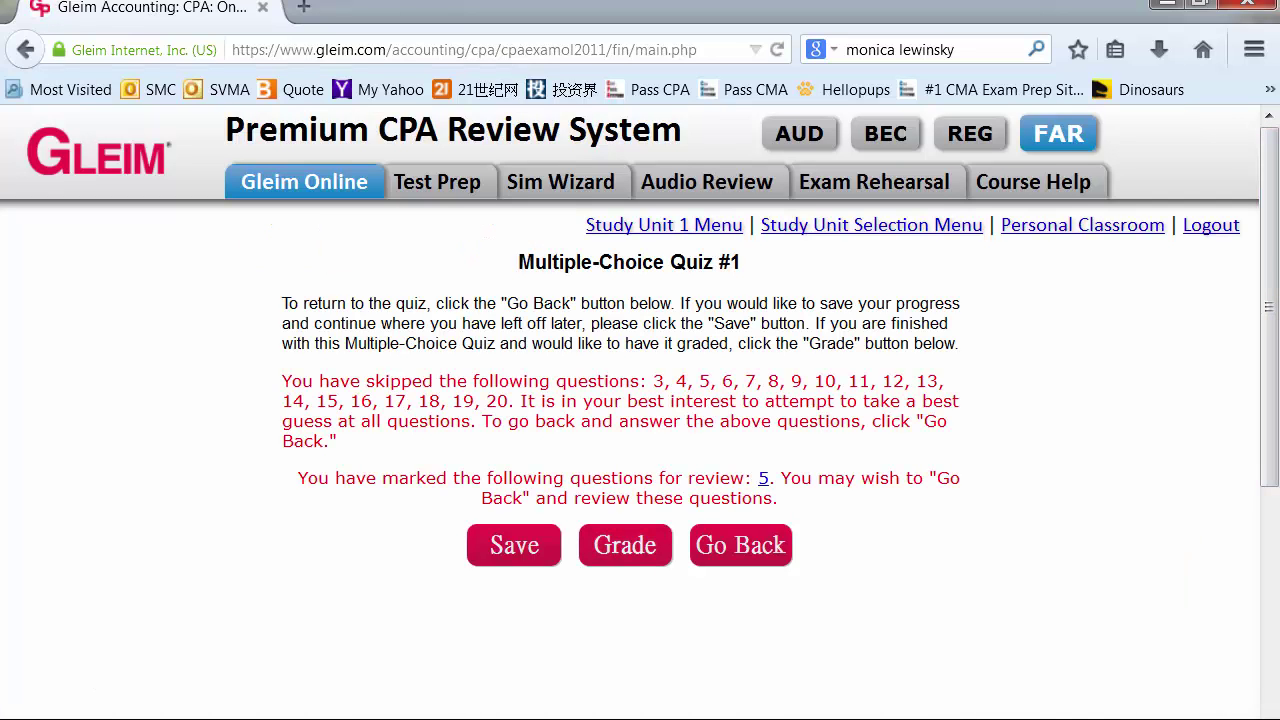
pyautogui.click(664, 225)
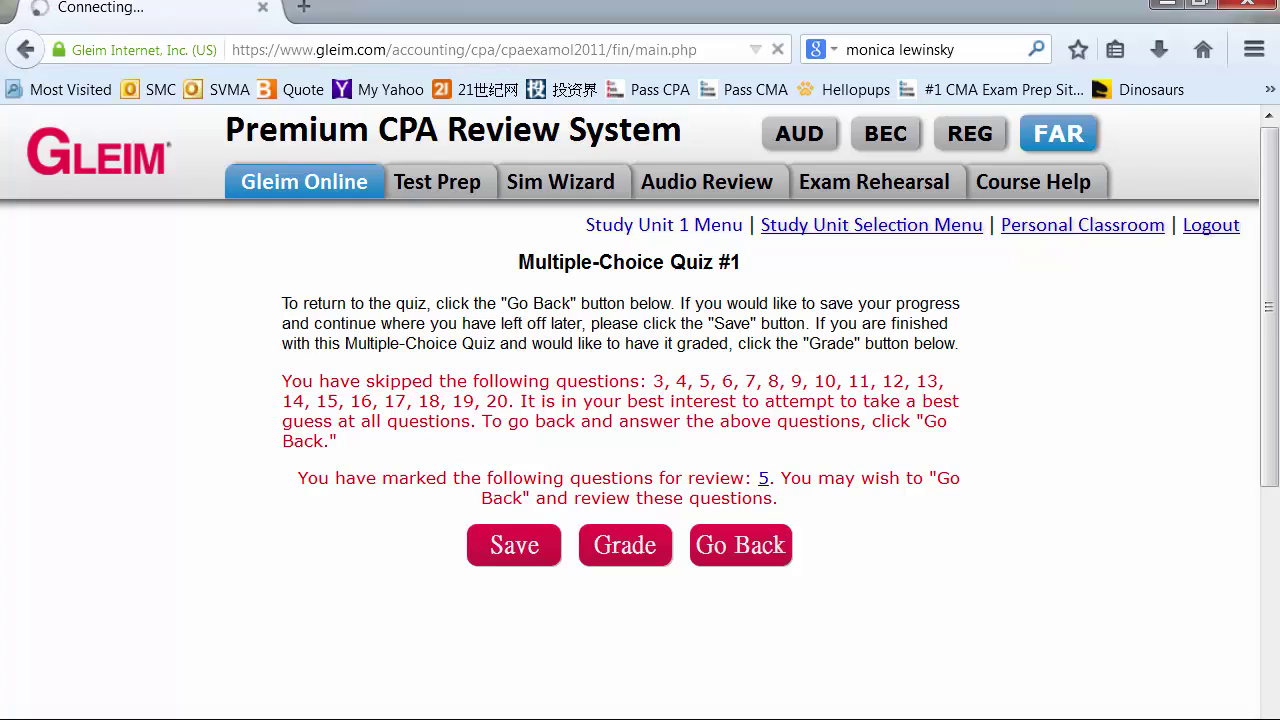
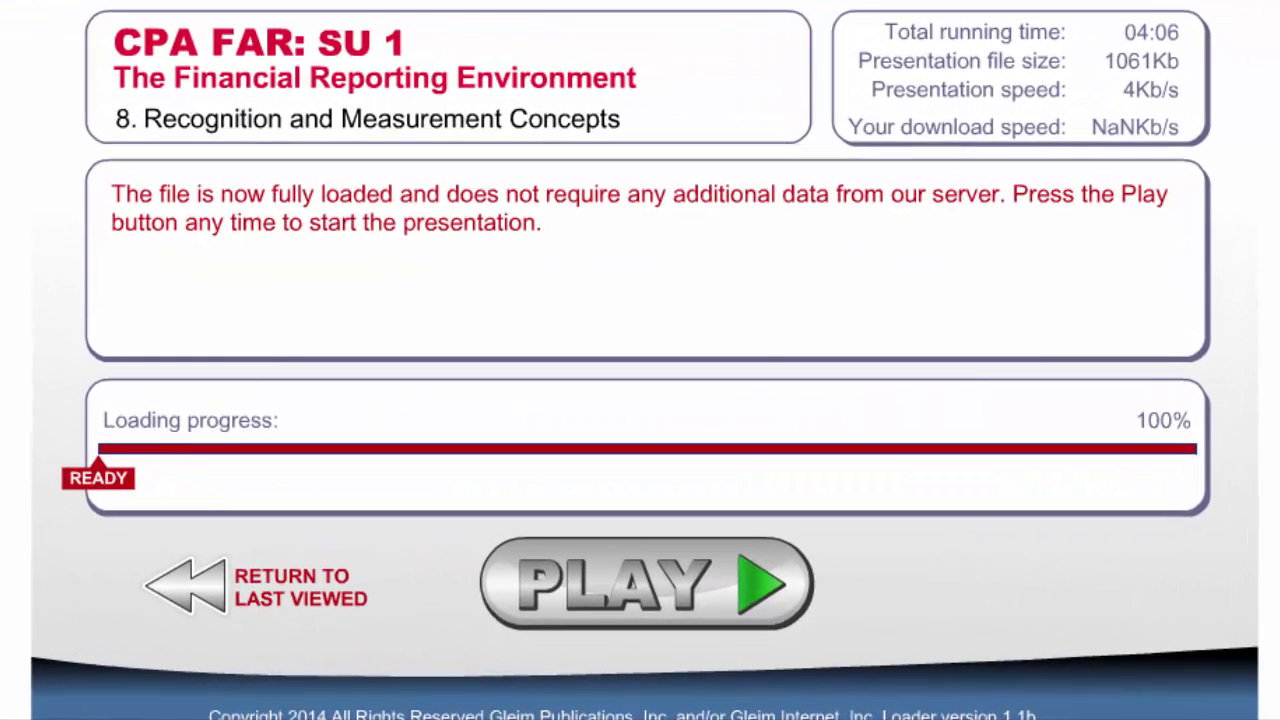
# - Play the Recognition and Measurement Concepts audiovisual presentation for study unit 1
pyautogui.click(589, 609)
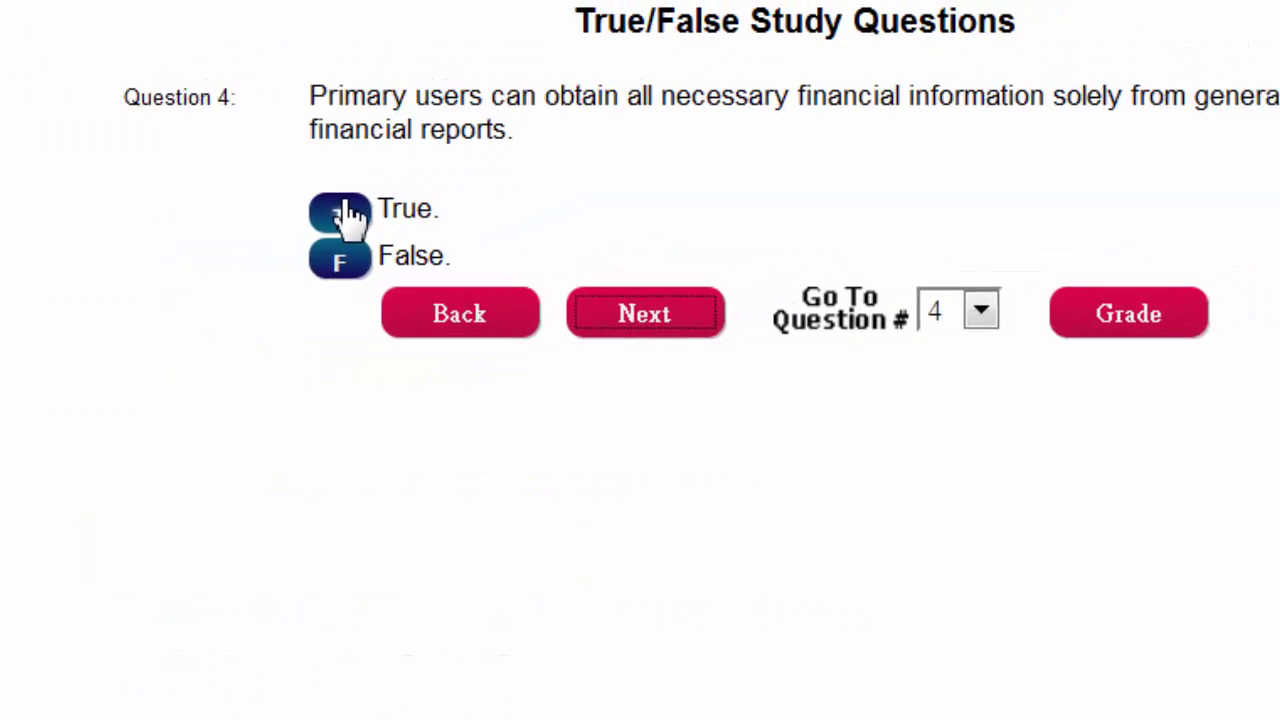
# - Answer True/False Study Questions 4 and 5 with "True"
pyautogui.click(278, 242)
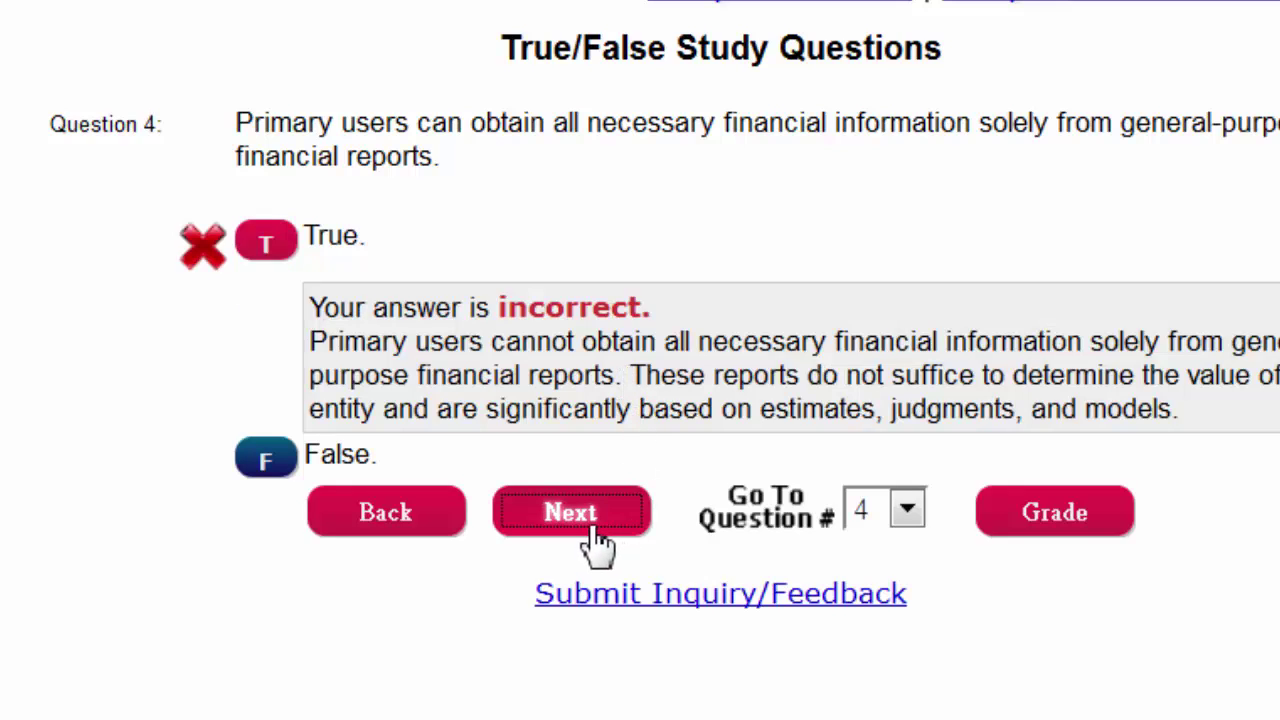
pyautogui.click(582, 520)
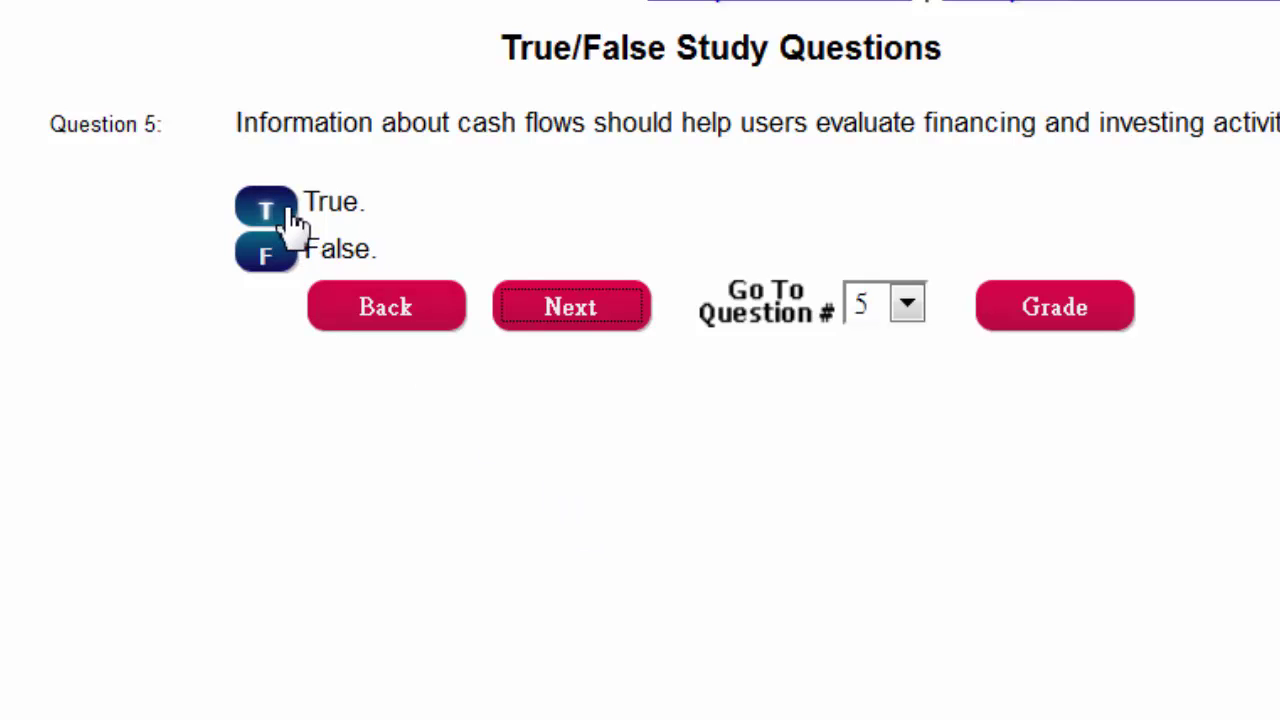
pyautogui.click(290, 212)
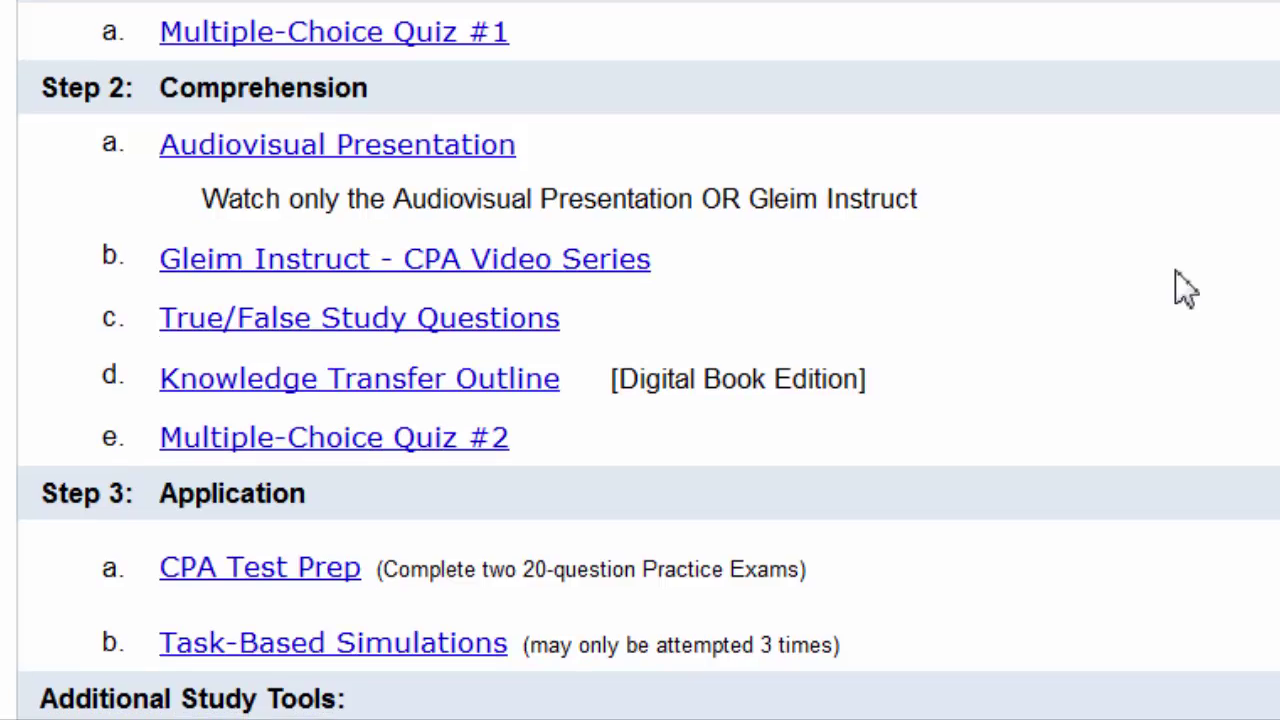
# - Open the Knowledge Transfer Outline for The Financial Reporting Environment and look through its pages
pyautogui.click(482, 385)
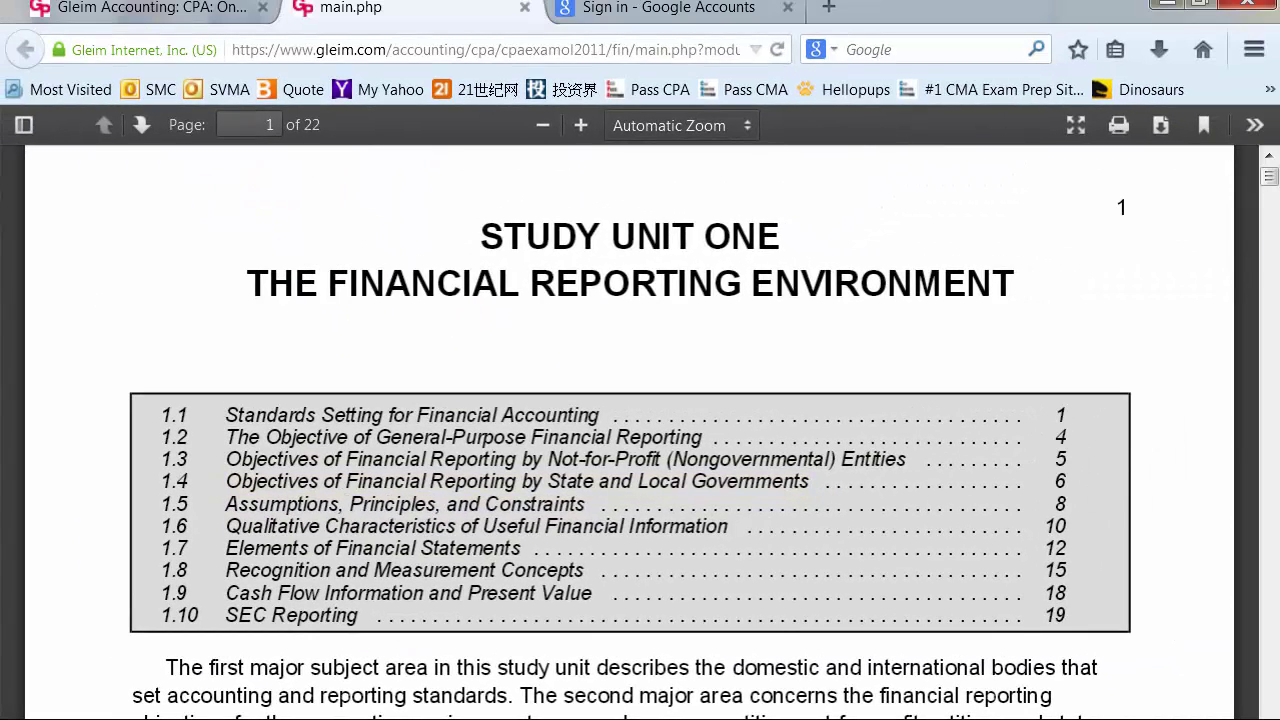
pyautogui.moveTo(1275, 183); pyautogui.dragTo(1279, 305)
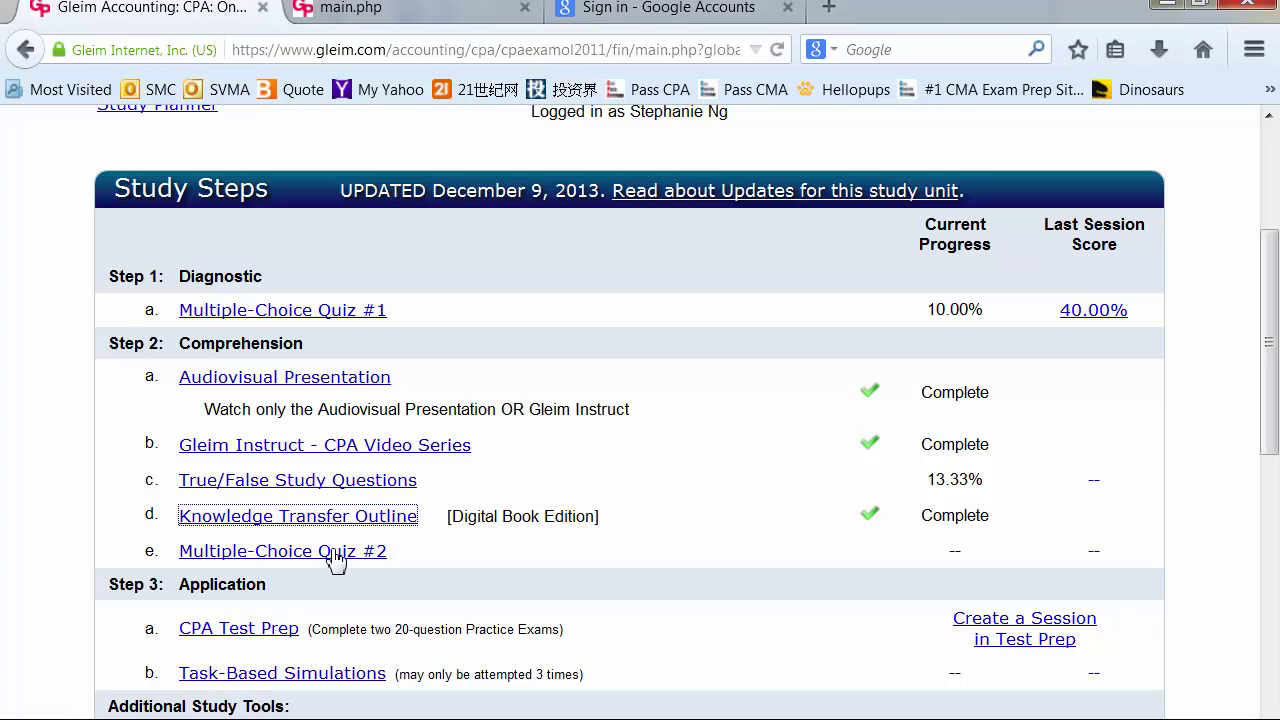
# - From the Comprehension step, open Multiple-Choice Quiz #2 and go past the directions to question 1
pyautogui.click(333, 553)
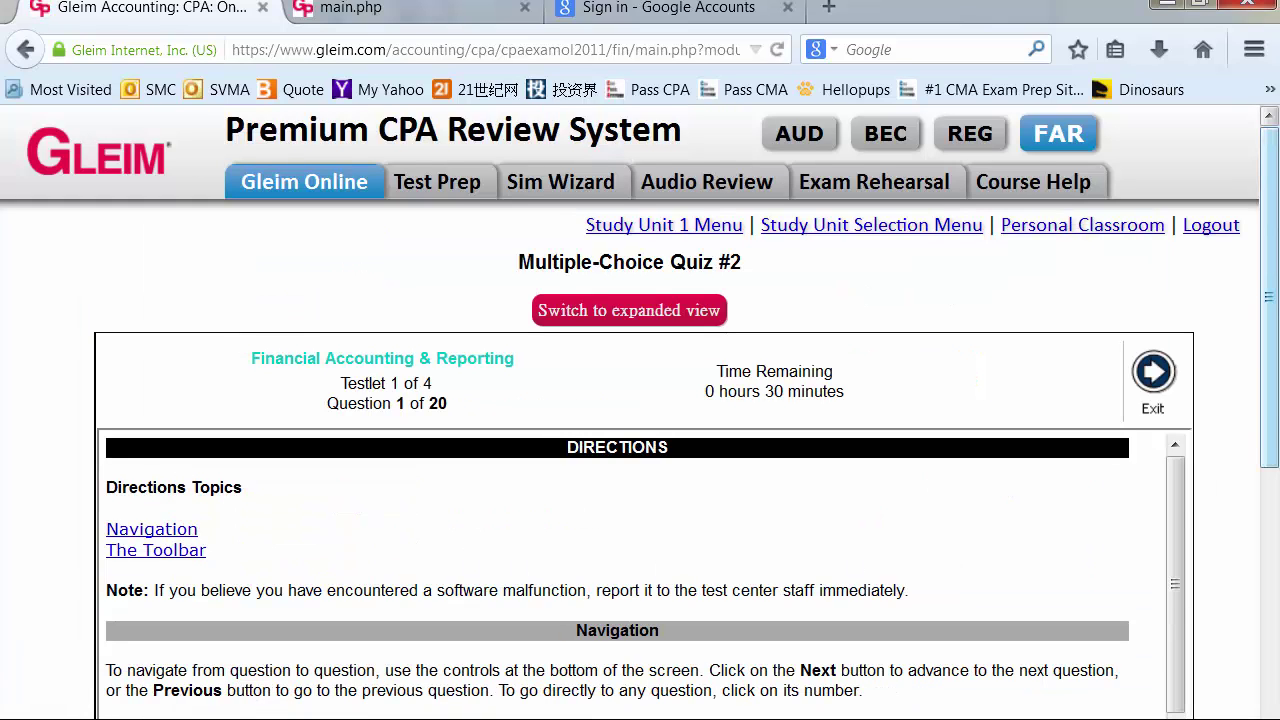
pyautogui.moveTo(1278, 398); pyautogui.dragTo(1278, 597)
pyautogui.click(1135, 582)
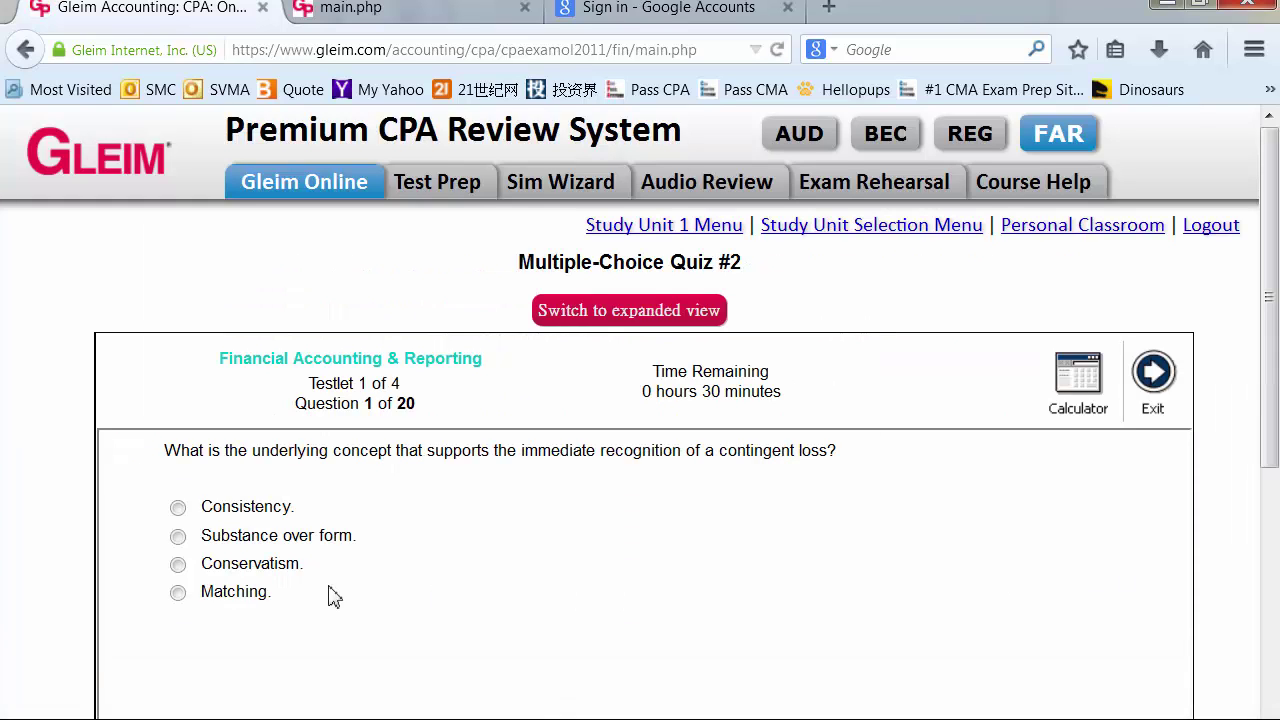
# - In Quiz #2, answer question 1 with "Substance over form" and question 2 with "Cause and effect", advancing after each
pyautogui.click(178, 537)
pyautogui.moveTo(1268, 330); pyautogui.dragTo(1268, 500)
pyautogui.click(1126, 710)
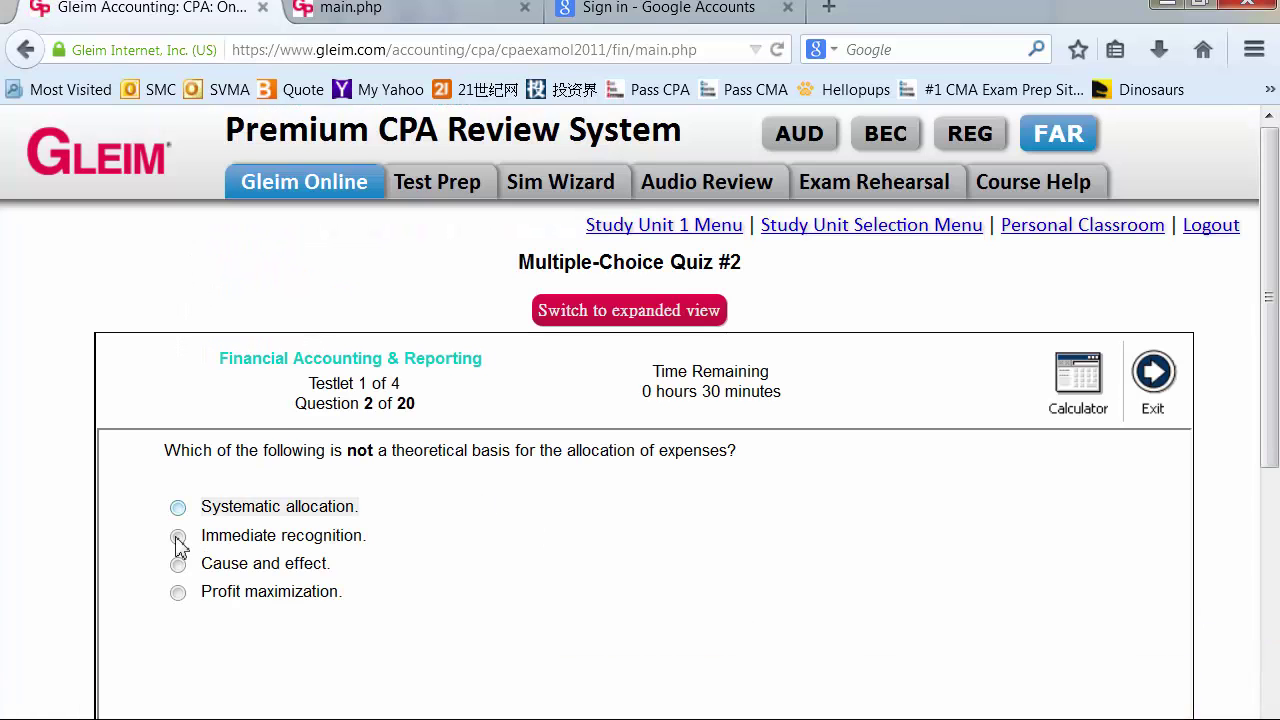
pyautogui.click(245, 567)
pyautogui.moveTo(1266, 356); pyautogui.dragTo(1262, 586)
pyautogui.click(1128, 636)
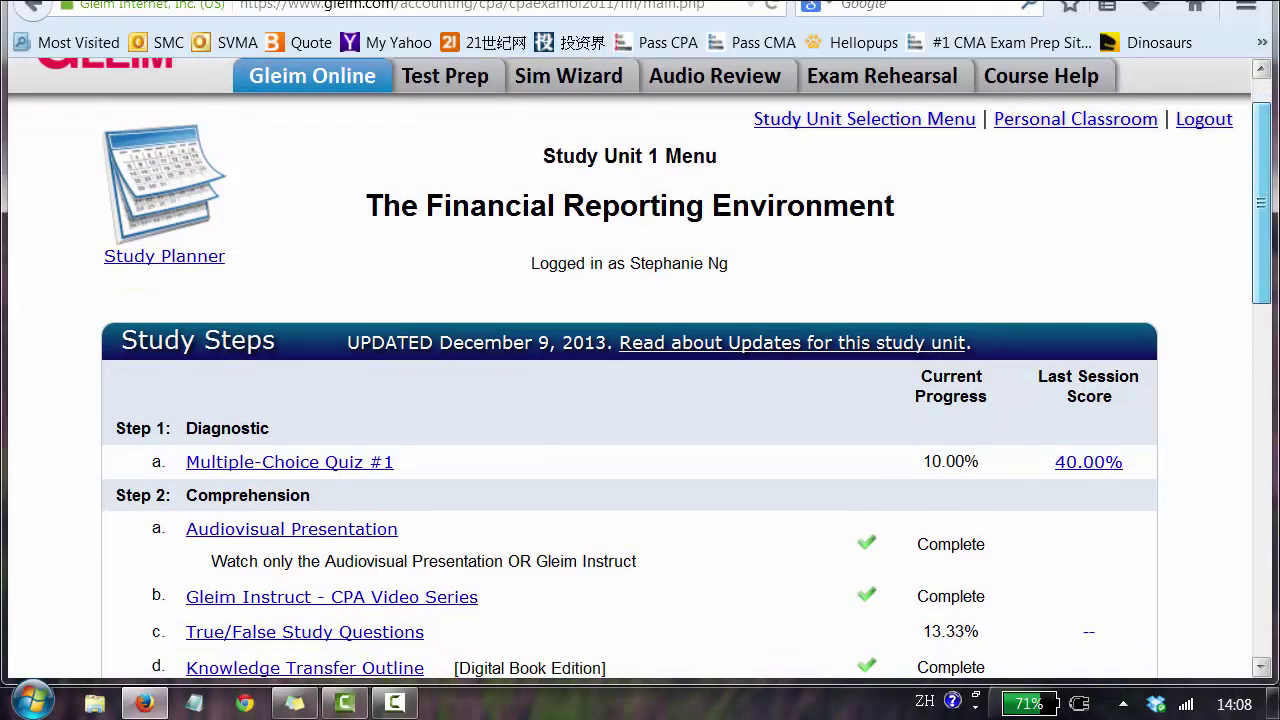
# - From the Application step, open the Task-Based Simulations and go past the directions to task 1
pyautogui.scroll(-5, 1272, 258)
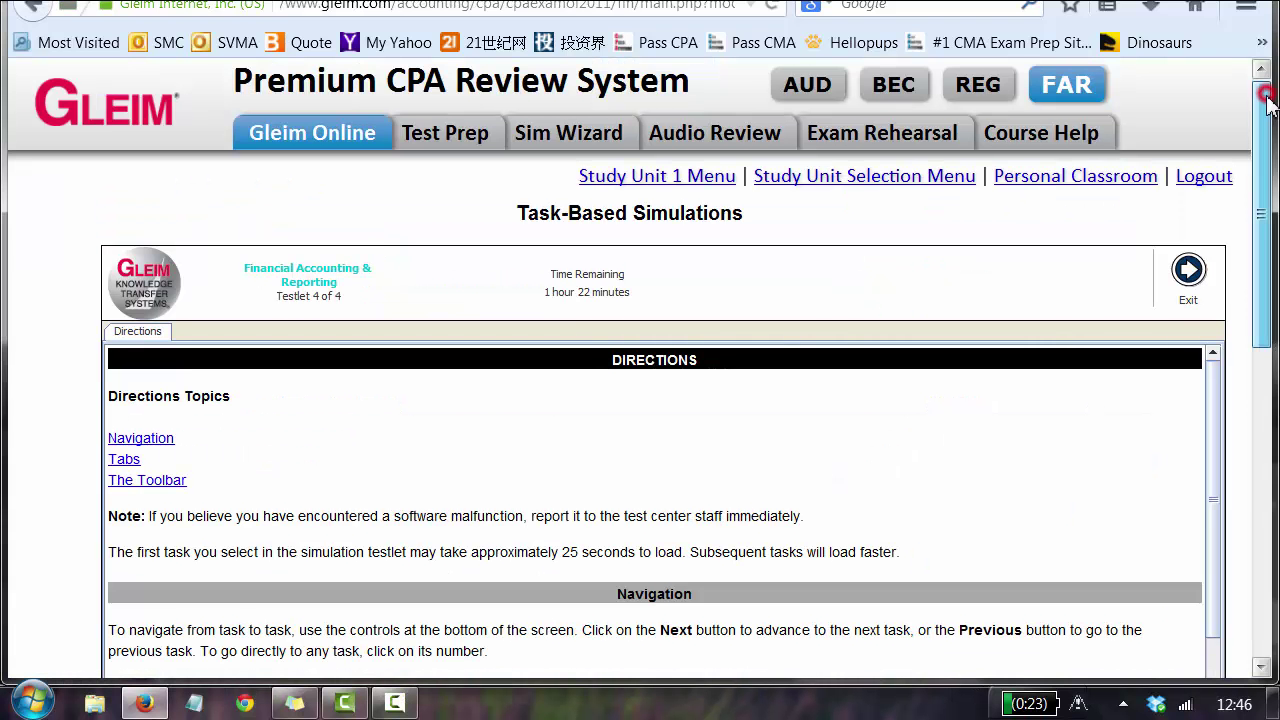
pyautogui.scroll(-3, 640, 368)
pyautogui.scroll(-6, 640, 368)
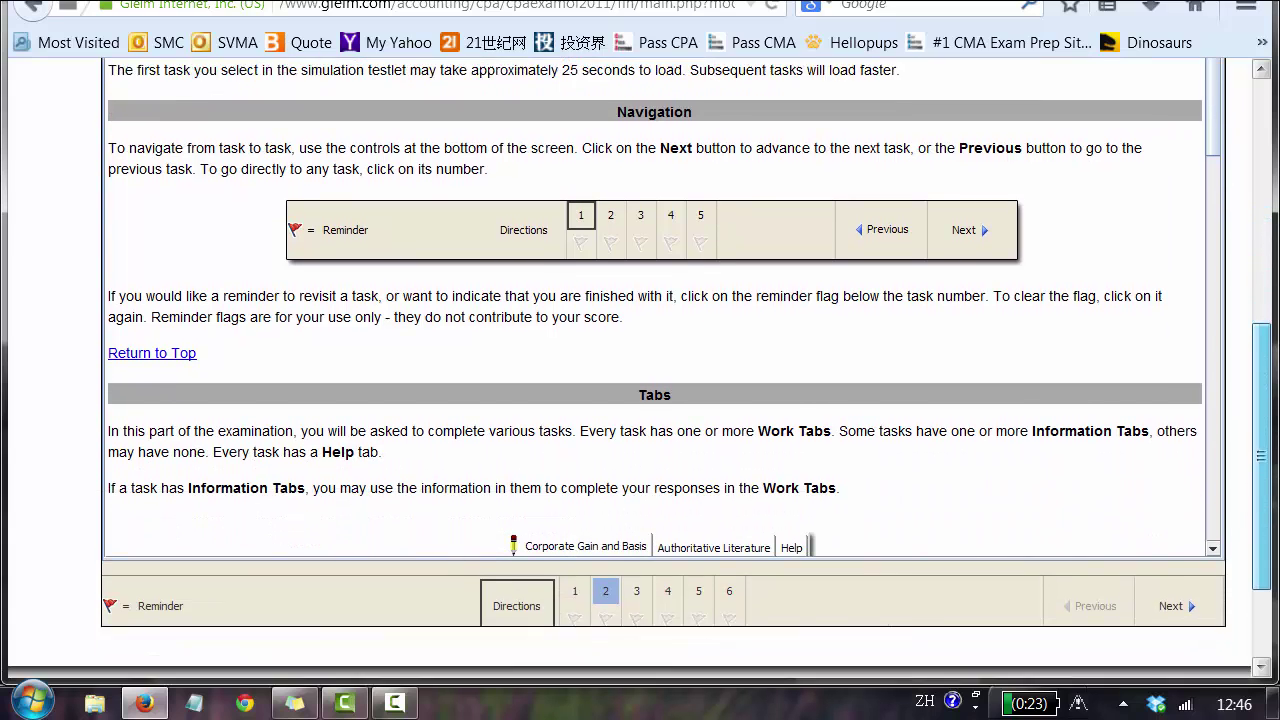
pyautogui.scroll(-2, 1257, 408)
pyautogui.click(1194, 548)
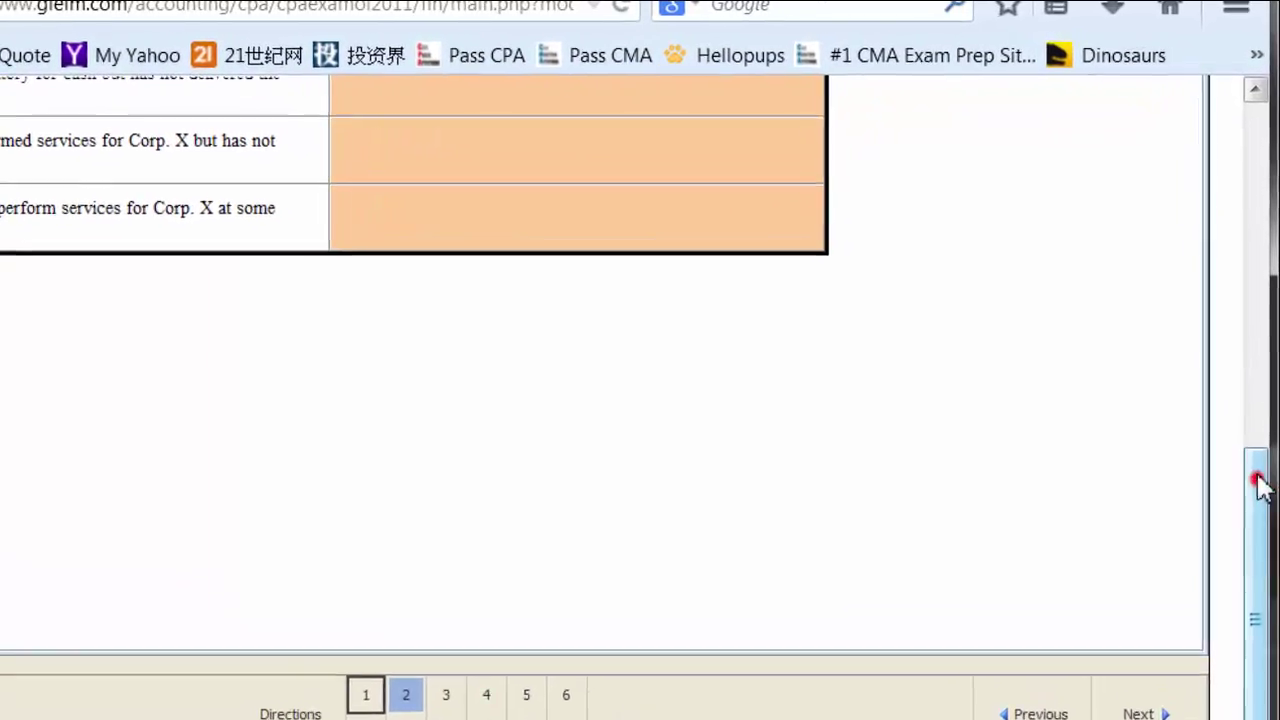
# - In the Revenue Recognition task, answer statement 1 about inventory sold on account with "Realizable"
pyautogui.moveTo(1261, 371); pyautogui.dragTo(1258, 321)
pyautogui.moveTo(1256, 466); pyautogui.dragTo(1210, 365)
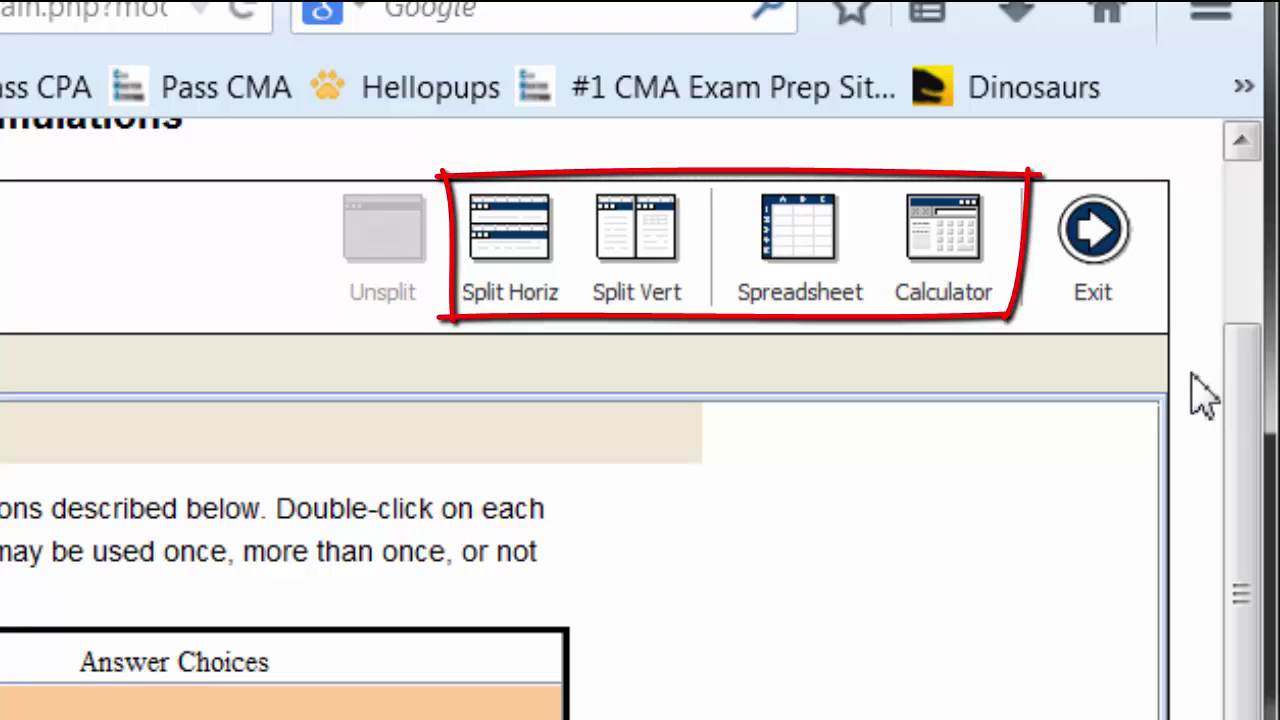
pyautogui.click(90, 708)
pyautogui.click(90, 708)
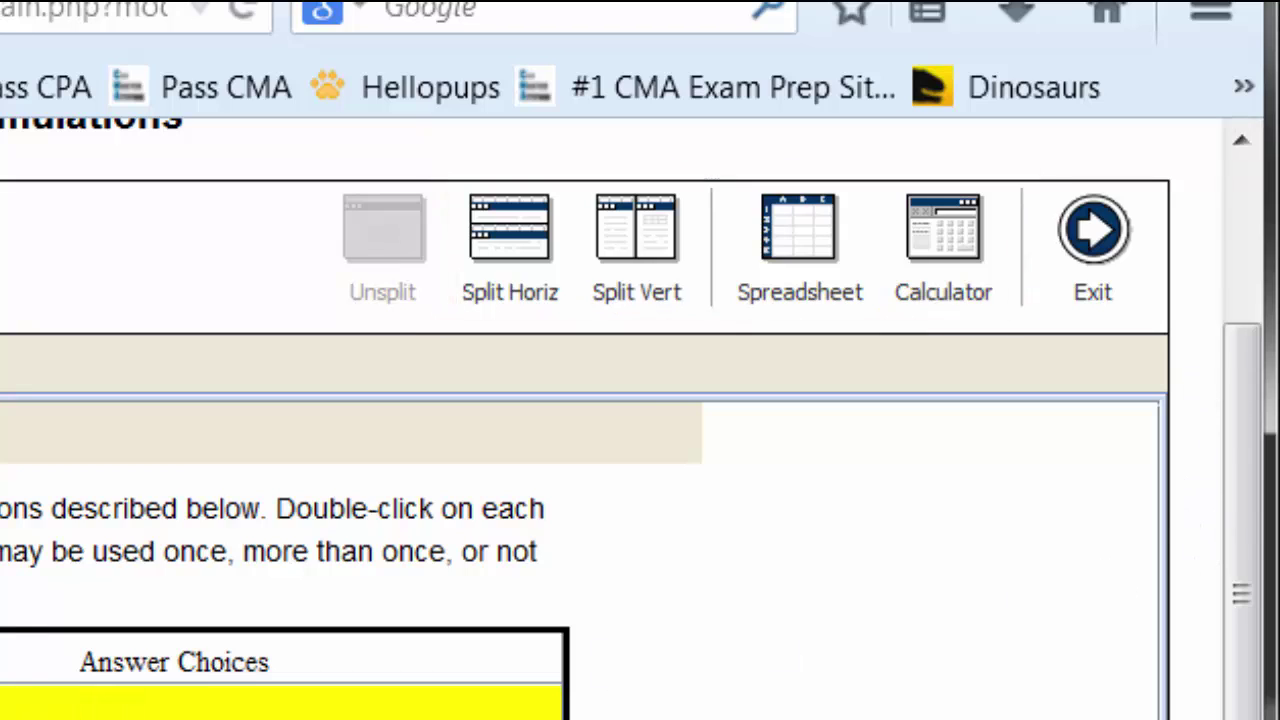
pyautogui.doubleClick(4, 710)
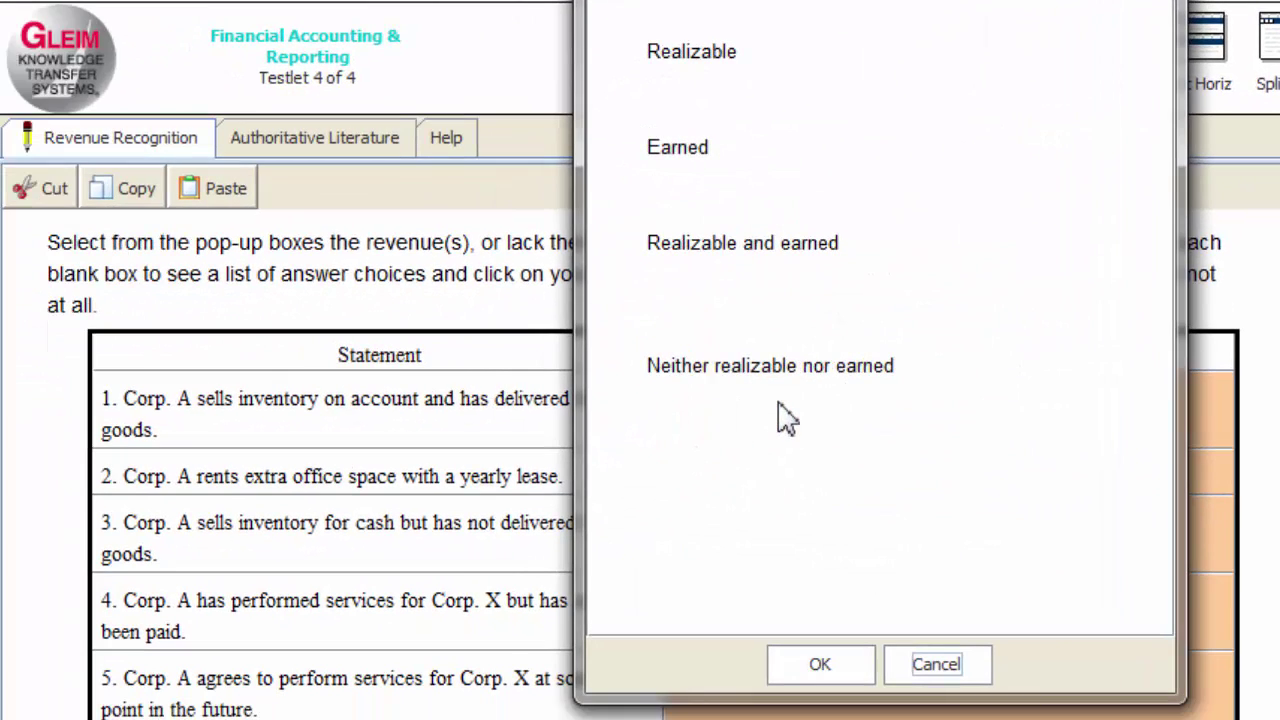
pyautogui.click(670, 48)
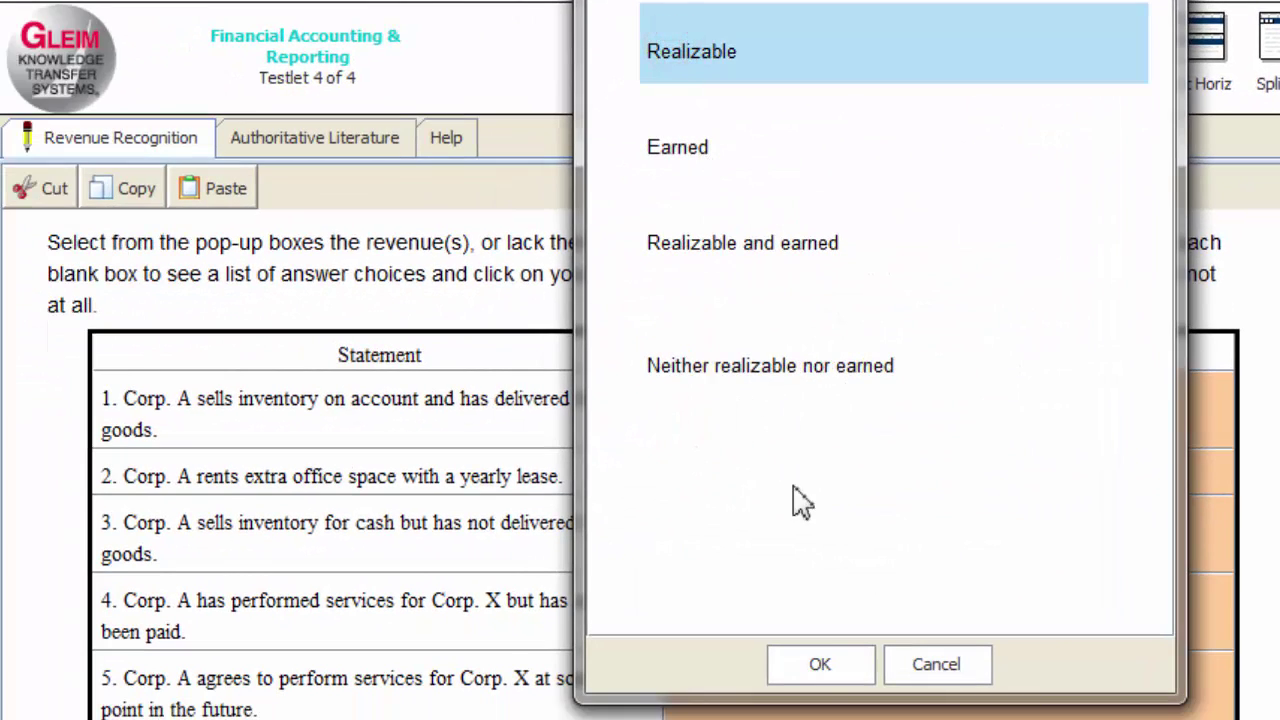
pyautogui.click(824, 662)
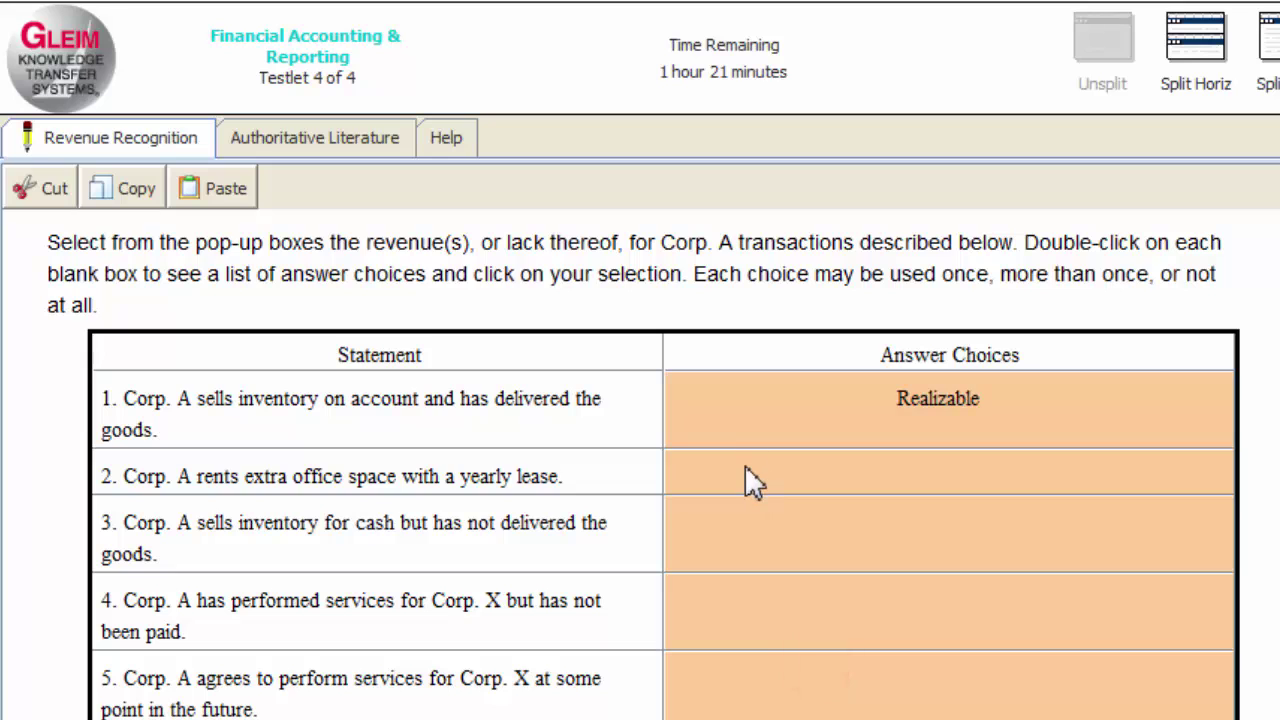
# - Answer statement 2 about the yearly office lease with "Earned" and statement 3 about undelivered goods with "Realizable and earned"
pyautogui.click(750, 470)
pyautogui.doubleClick(750, 468)
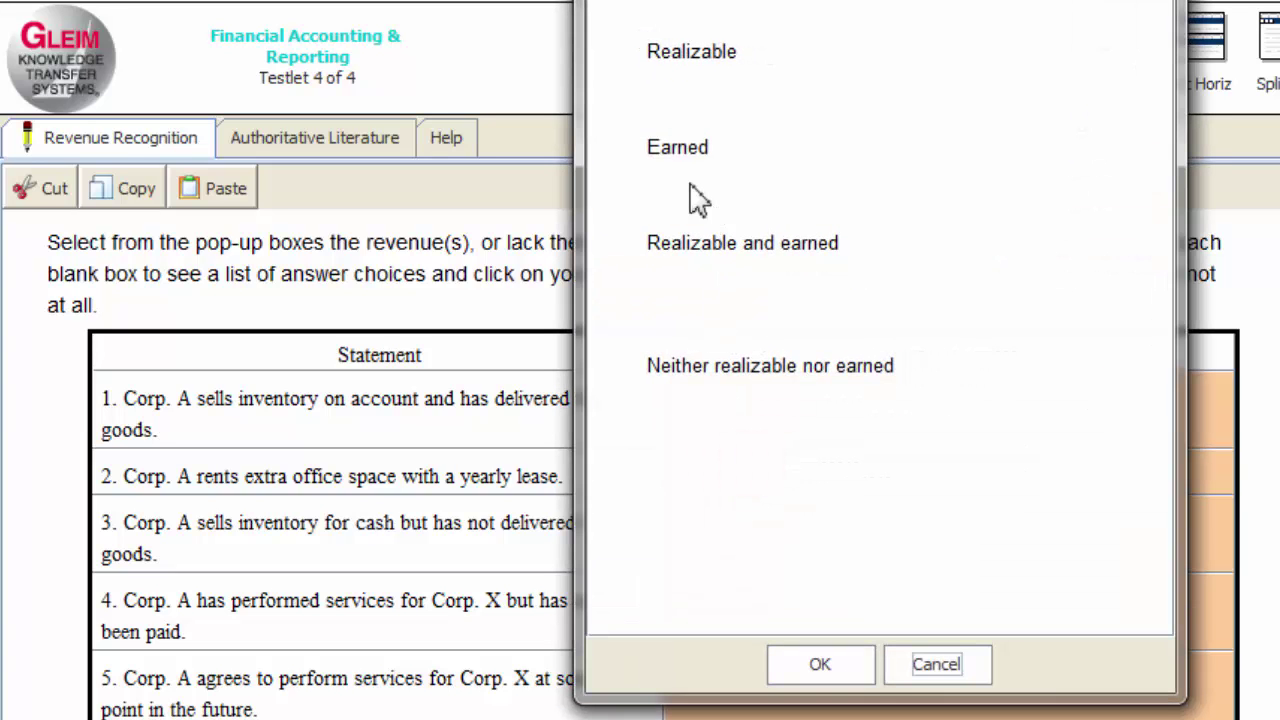
pyautogui.click(672, 158)
pyautogui.doubleClick(672, 158)
pyautogui.doubleClick(810, 541)
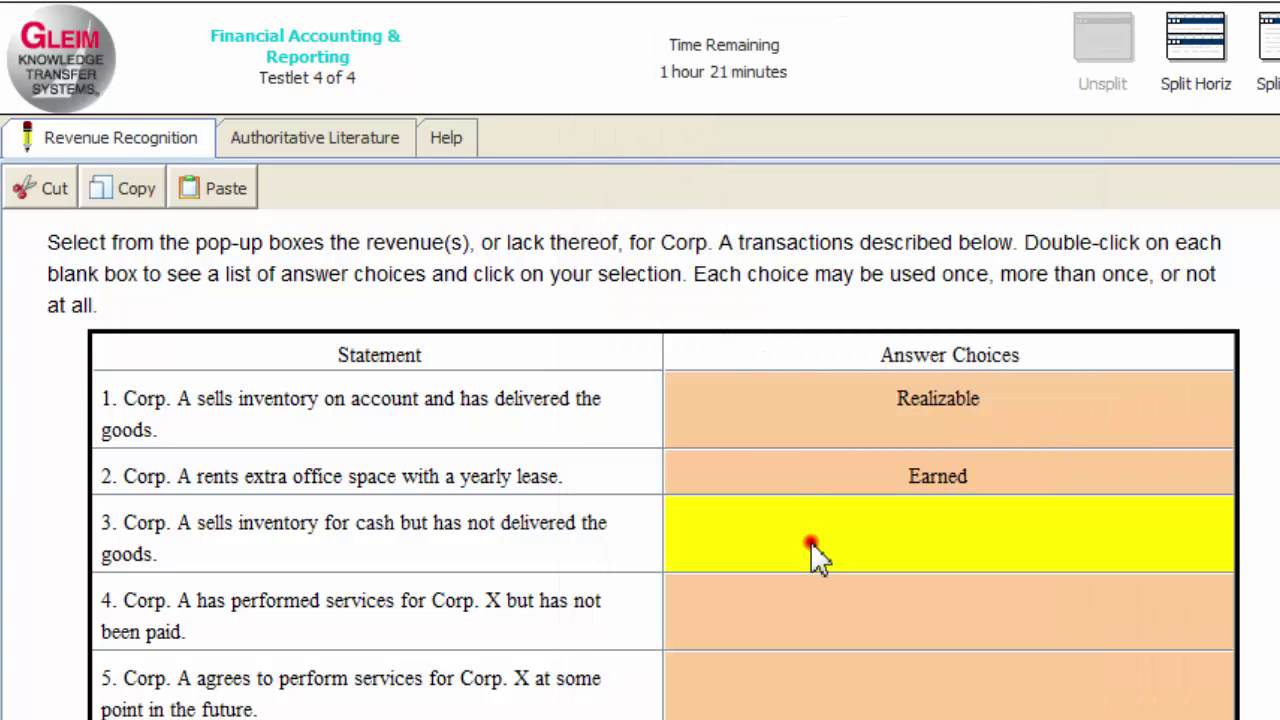
pyautogui.click(728, 240)
pyautogui.click(818, 658)
# - Answer statement 4 with "Realizable" and statement 5 with "Neither realizable nor earned", and go on to task 2
pyautogui.doubleClick(795, 605)
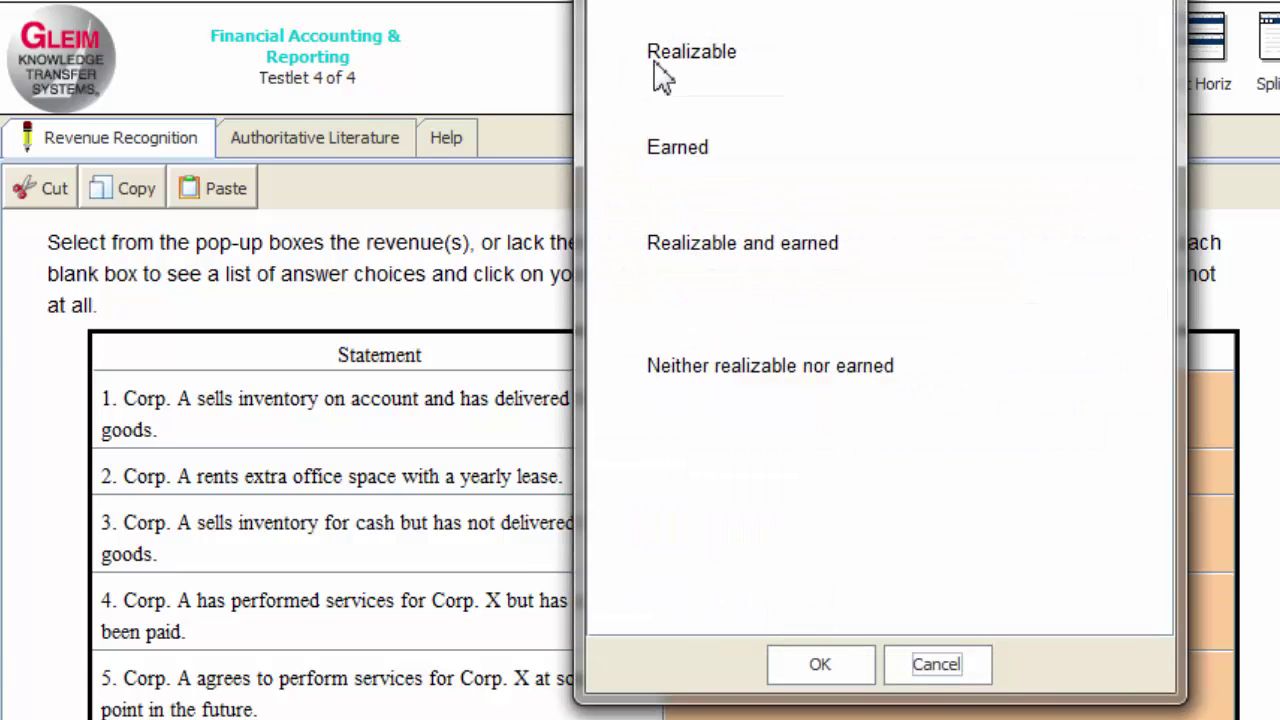
pyautogui.click(657, 55)
pyautogui.doubleClick(653, 40)
pyautogui.doubleClick(868, 685)
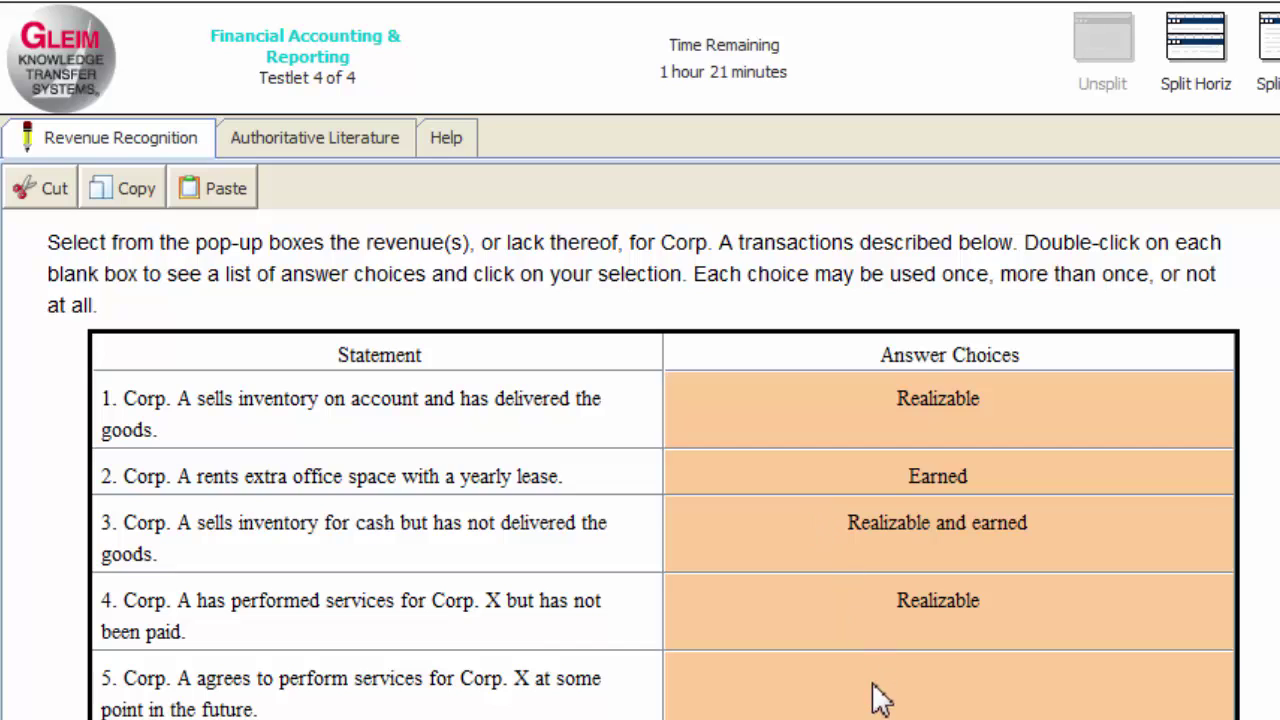
pyautogui.click(733, 360)
pyautogui.doubleClick(750, 405)
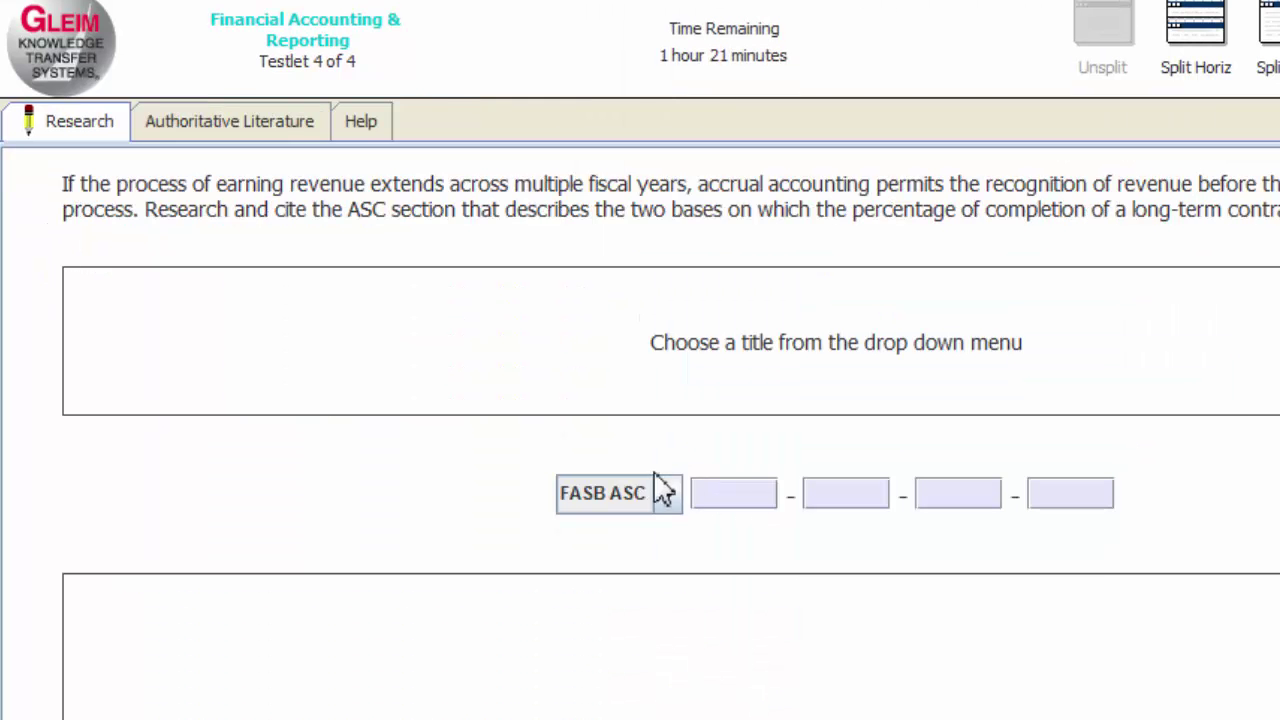
# - In the Research task, enter the citation FASB ASC 205-10-05-2 and advance to task 3
pyautogui.click(666, 489)
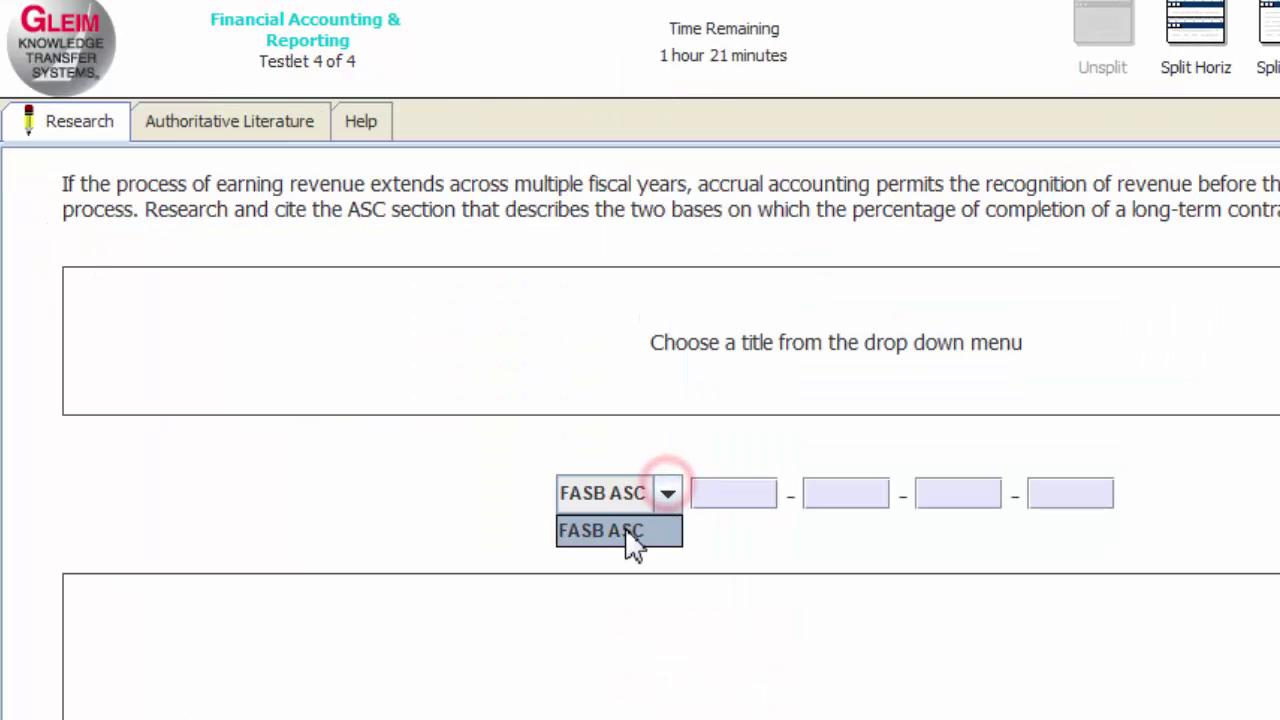
pyautogui.click(624, 528)
pyautogui.click(672, 487)
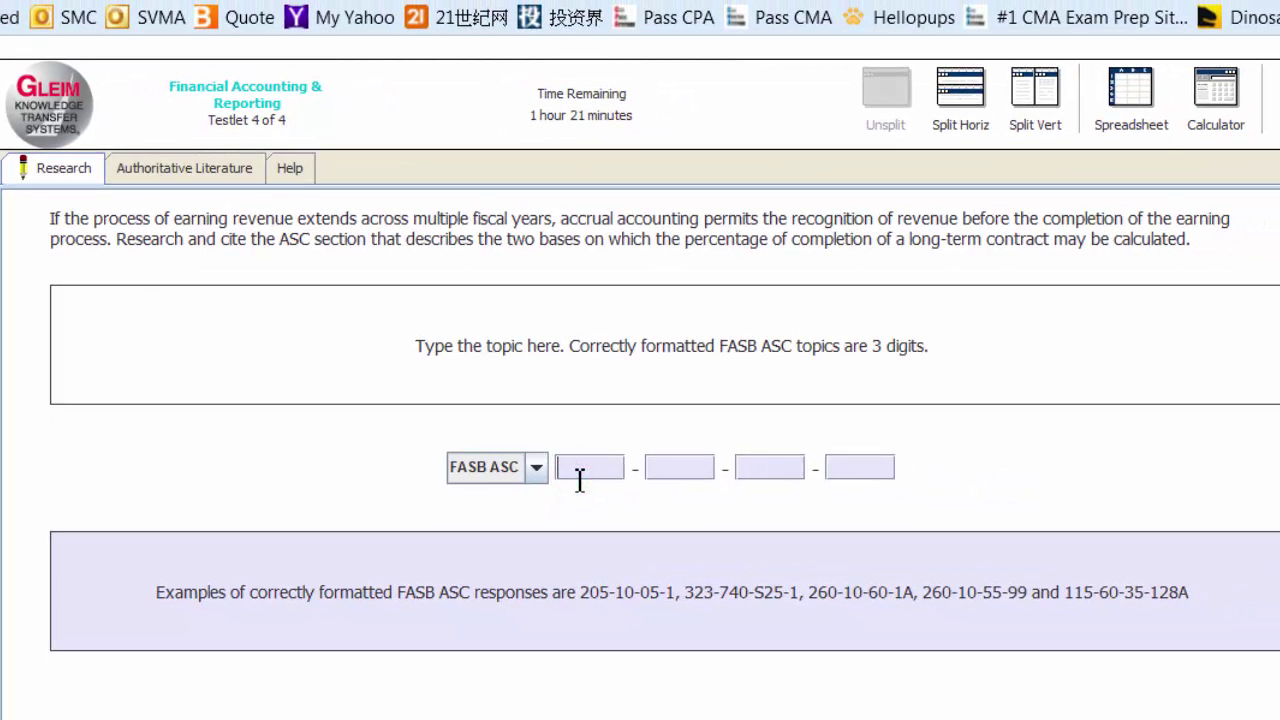
pyautogui.write('205')
pyautogui.click(686, 476)
pyautogui.write('10')
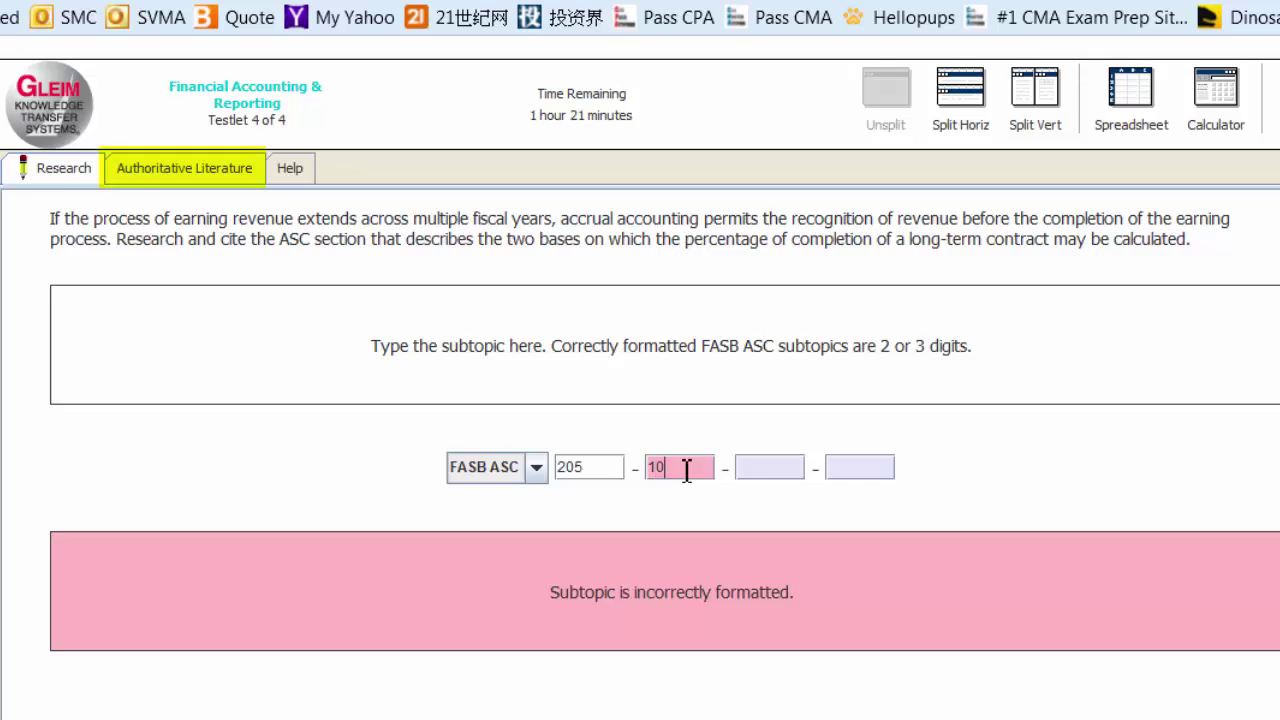
pyautogui.click(786, 462)
pyautogui.write('05')
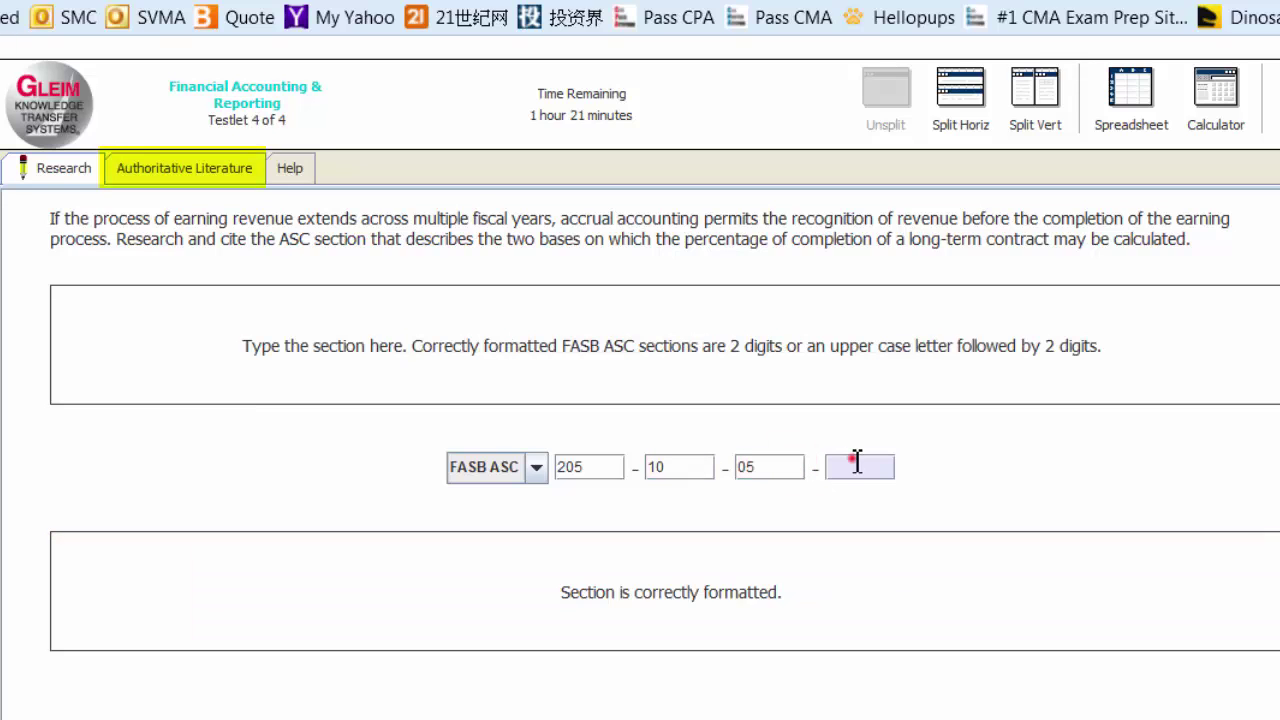
pyautogui.click(852, 462)
pyautogui.write('2')
pyautogui.click(866, 514)
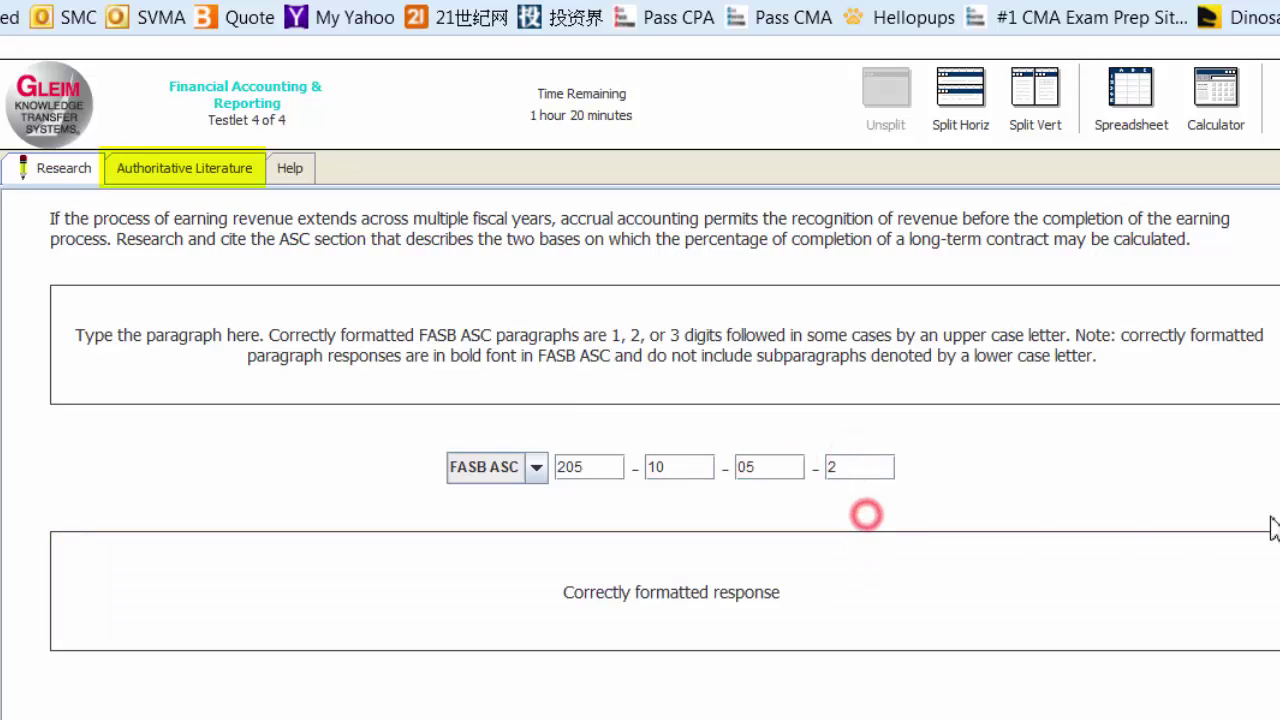
pyautogui.scroll(-5, 1262, 600)
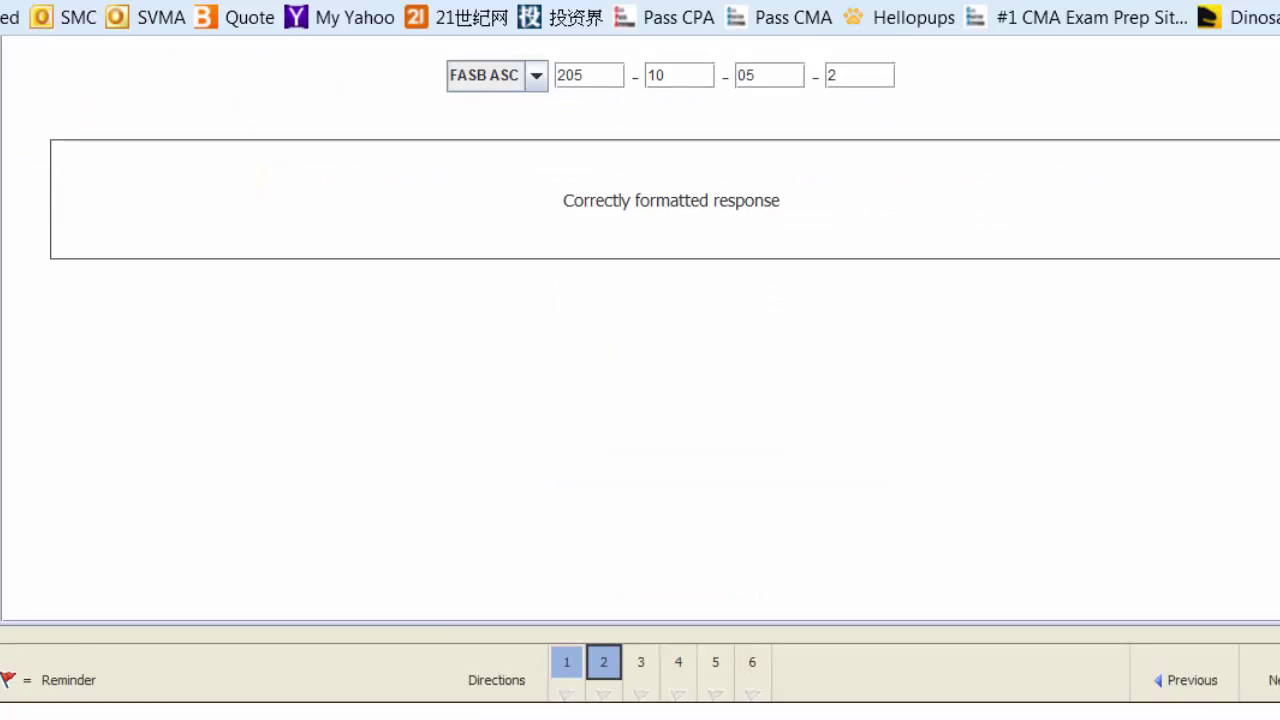
pyautogui.click(1262, 655)
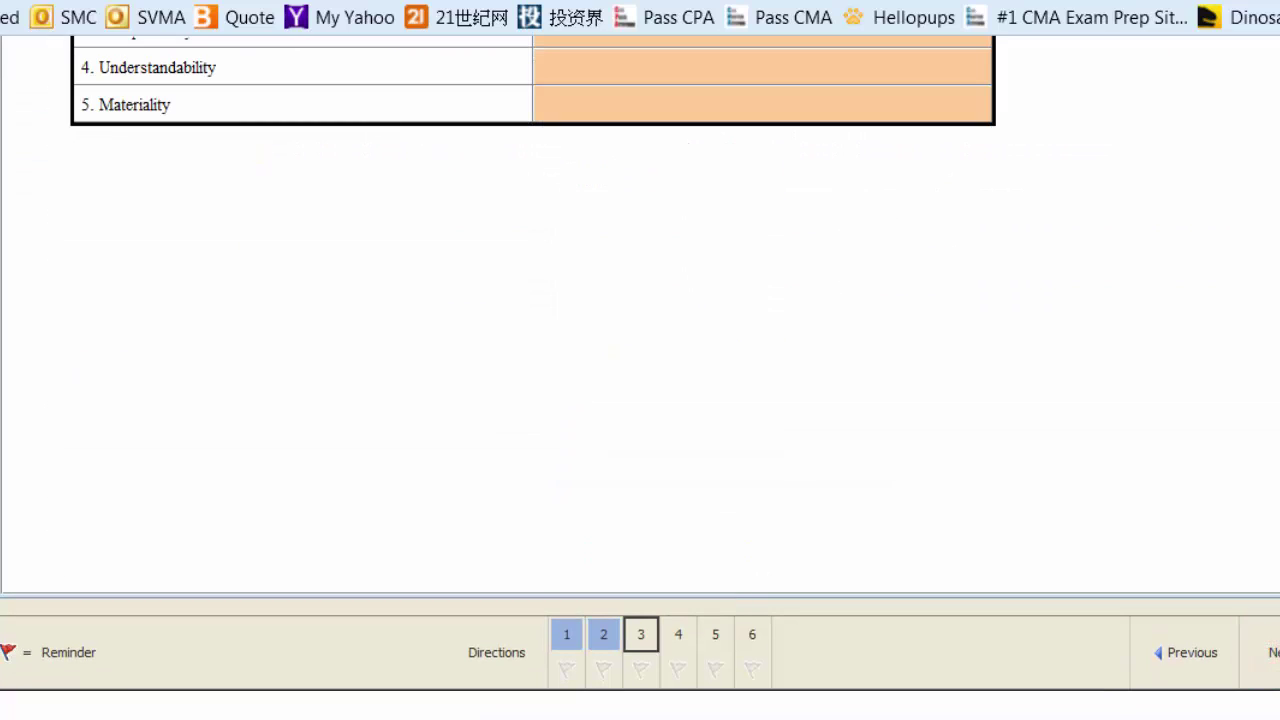
# - Look over the Accounting Qualities task and open the answer choices for Relevance
pyautogui.scroll(5, 640, 350)
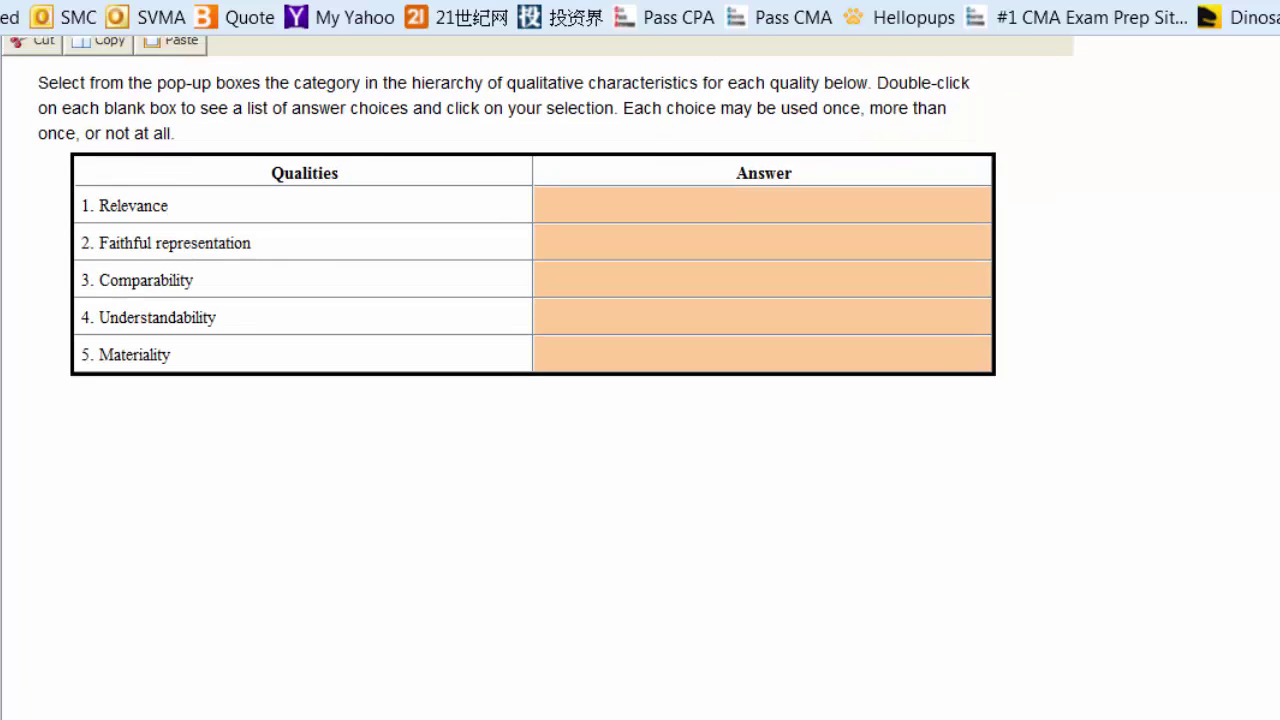
pyautogui.scroll(1, 640, 350)
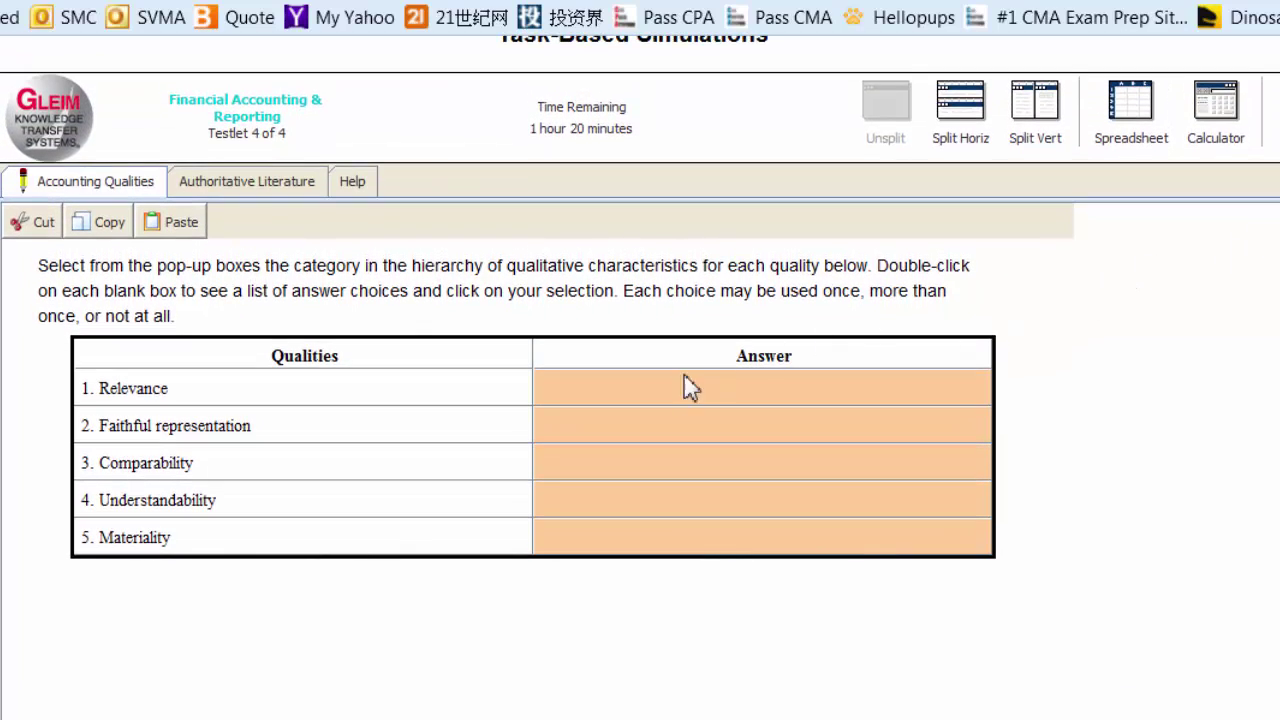
pyautogui.click(640, 392)
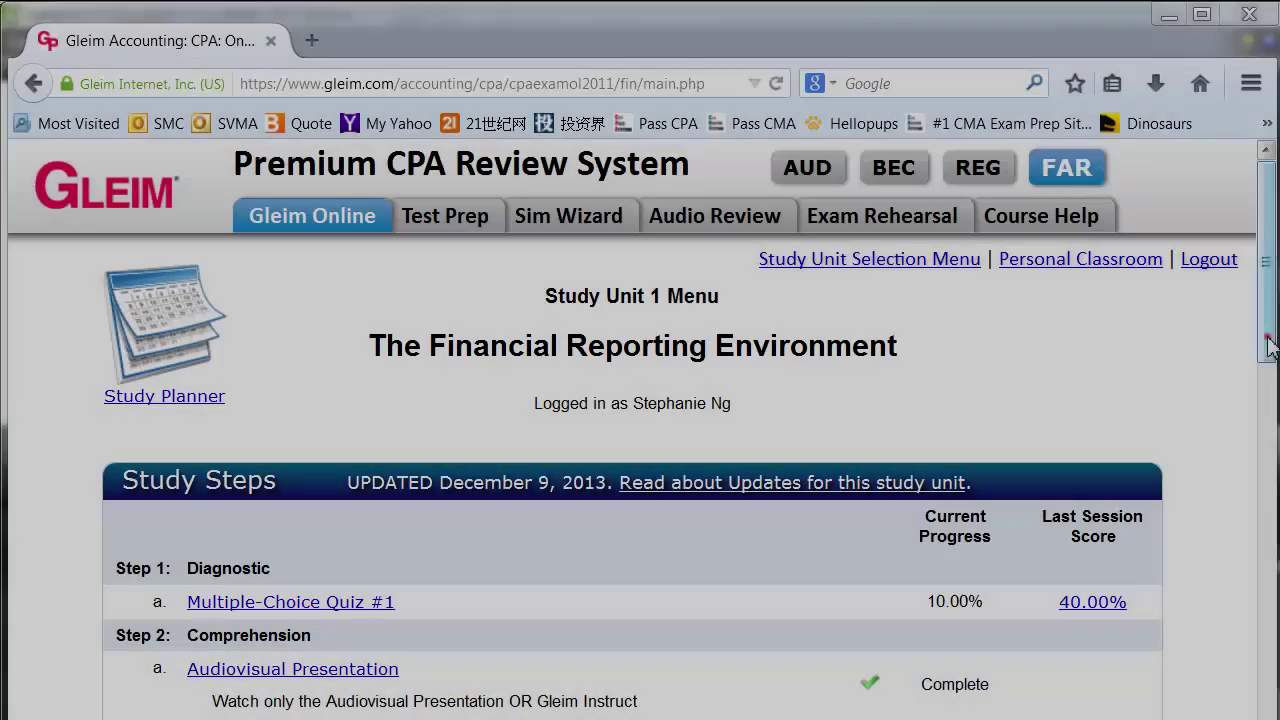
# - Go to CPA Test Prep from study unit 1's Application step and resume the study session
pyautogui.moveTo(1270, 345); pyautogui.dragTo(1272, 573)
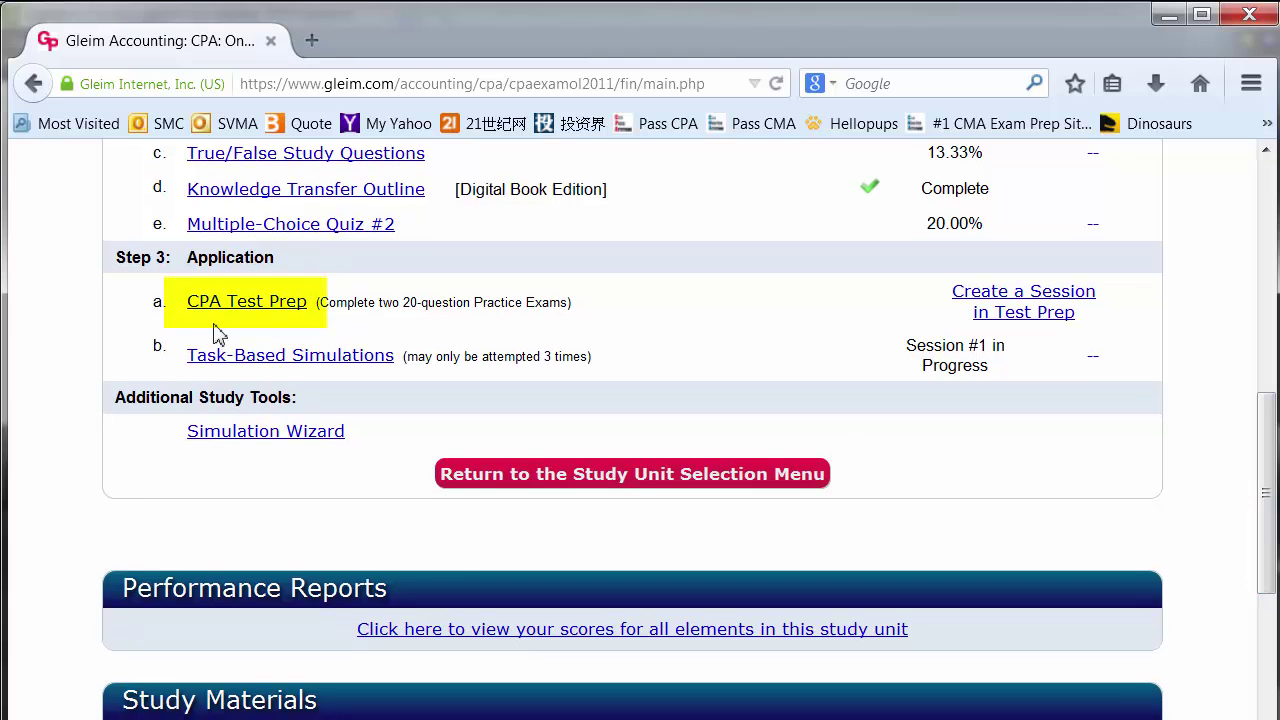
pyautogui.click(211, 308)
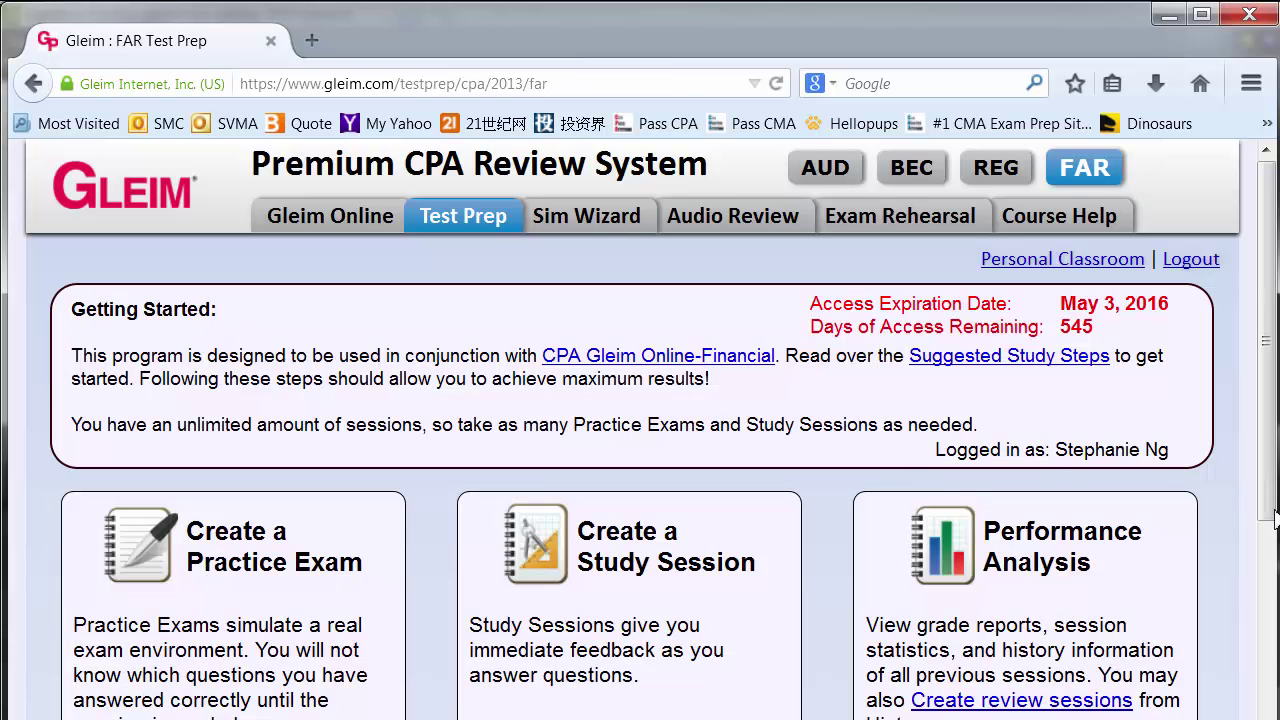
pyautogui.moveTo(1275, 517); pyautogui.dragTo(1276, 612)
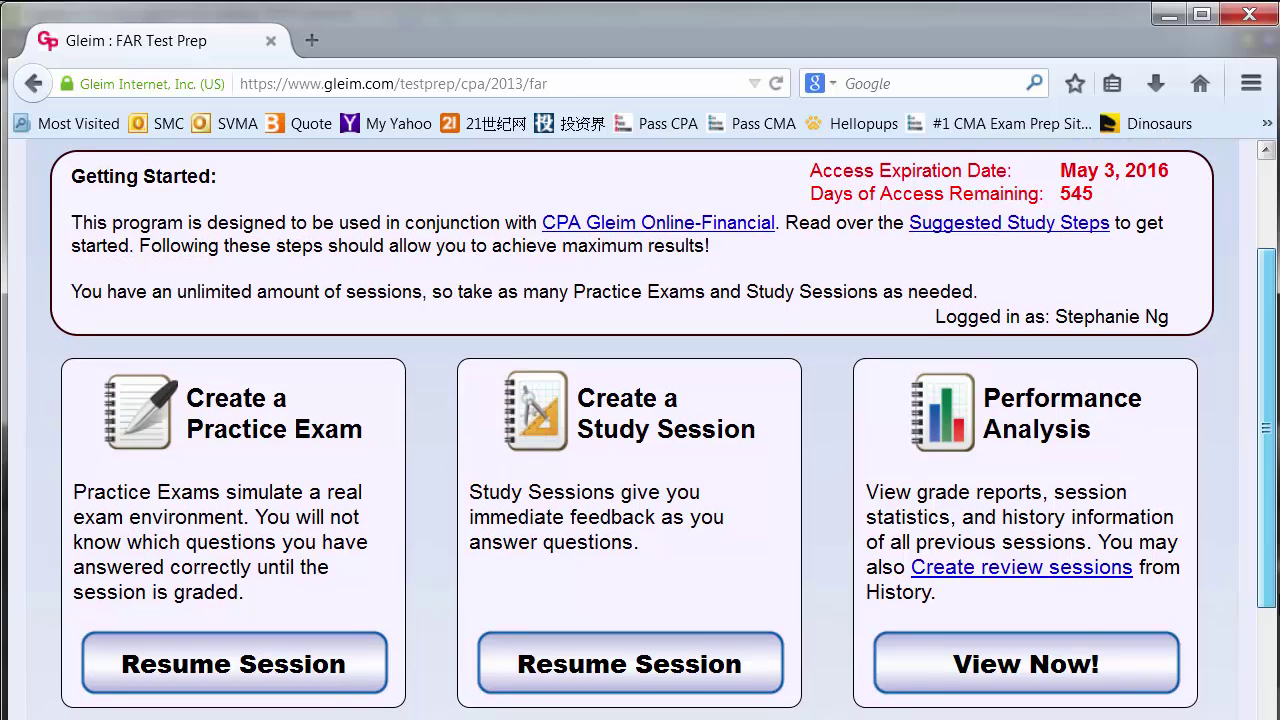
pyautogui.click(587, 662)
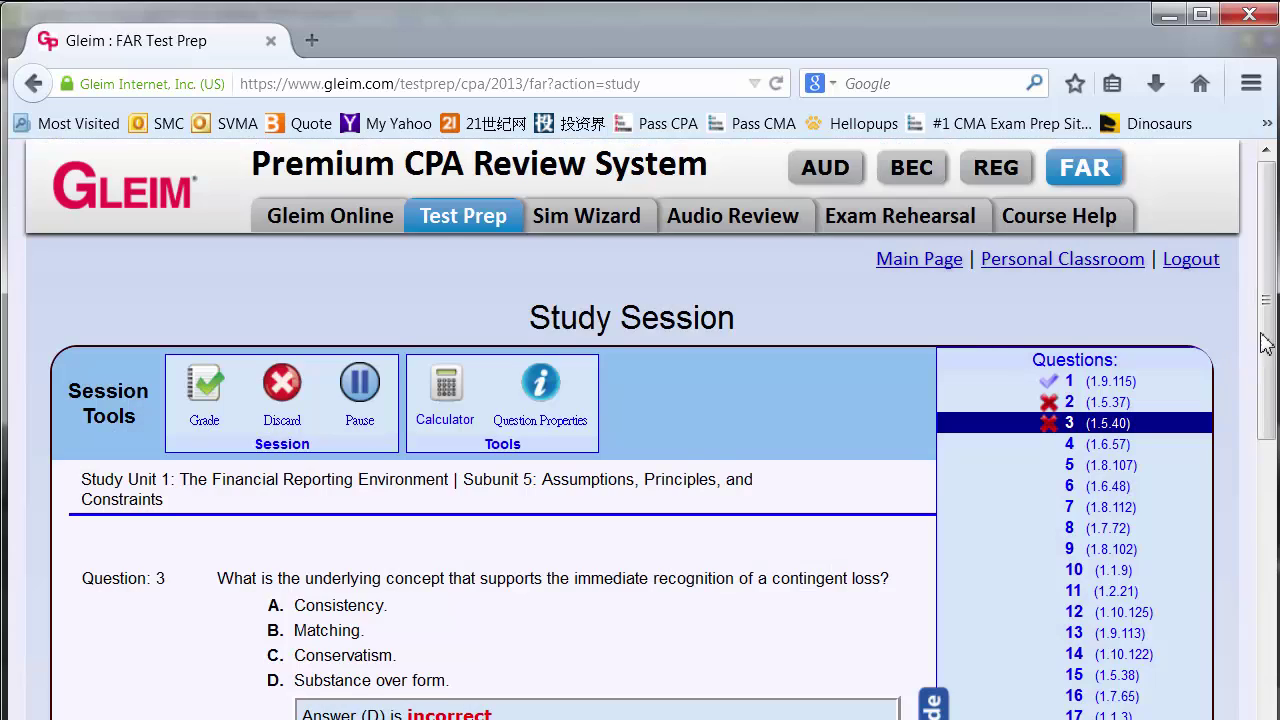
# - Try answers A, B, C and D of question 3 on contingent losses to read their explanations, and advance to the following question
pyautogui.moveTo(1267, 312); pyautogui.dragTo(1267, 430)
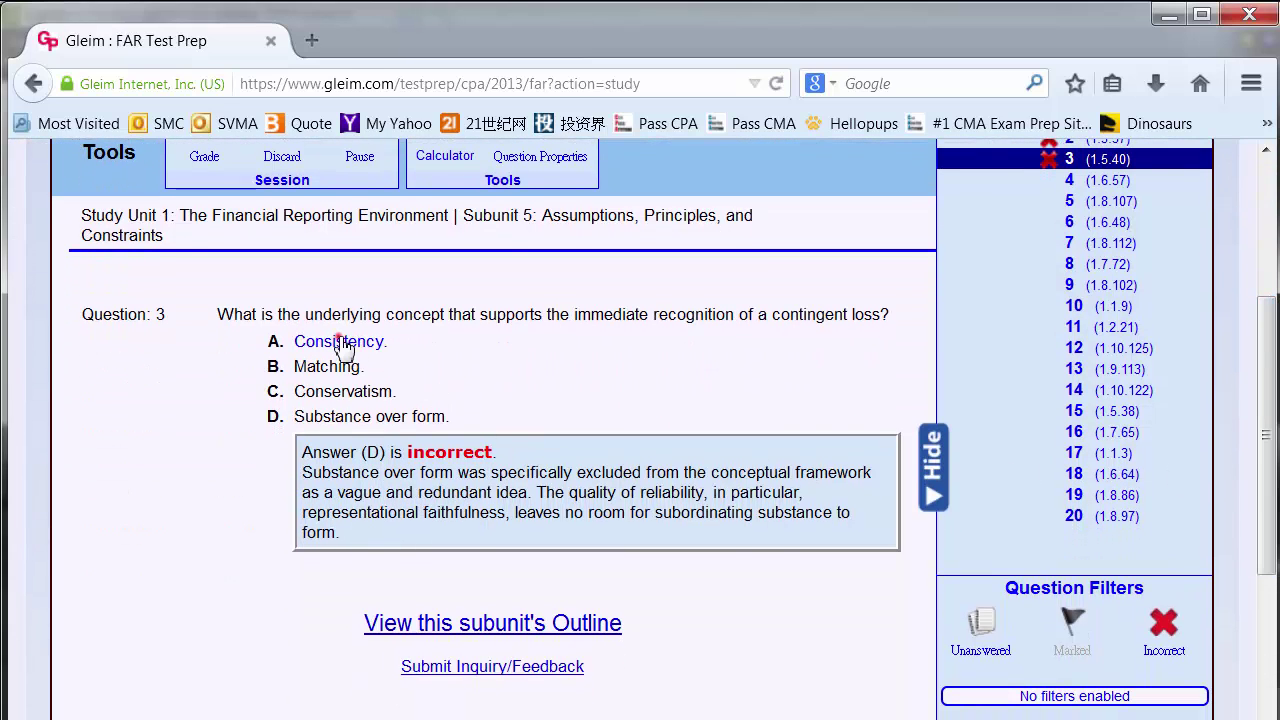
pyautogui.click(343, 341)
pyautogui.click(338, 341)
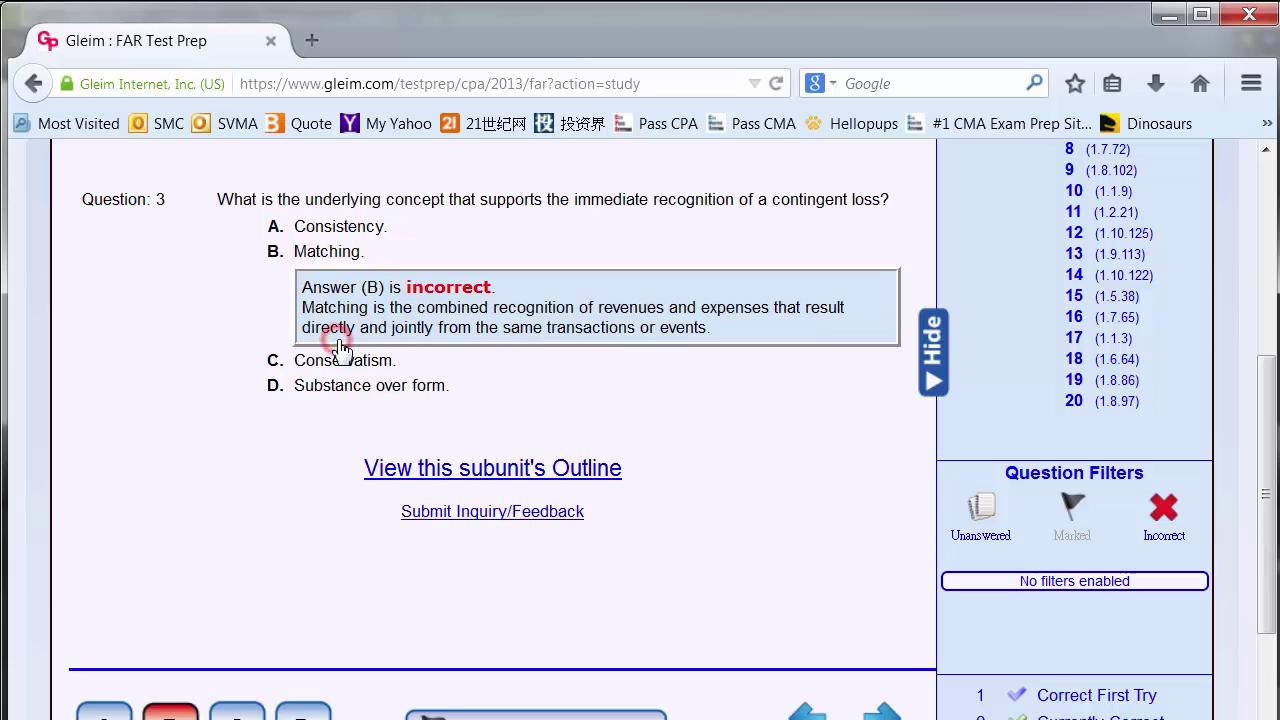
pyautogui.click(338, 362)
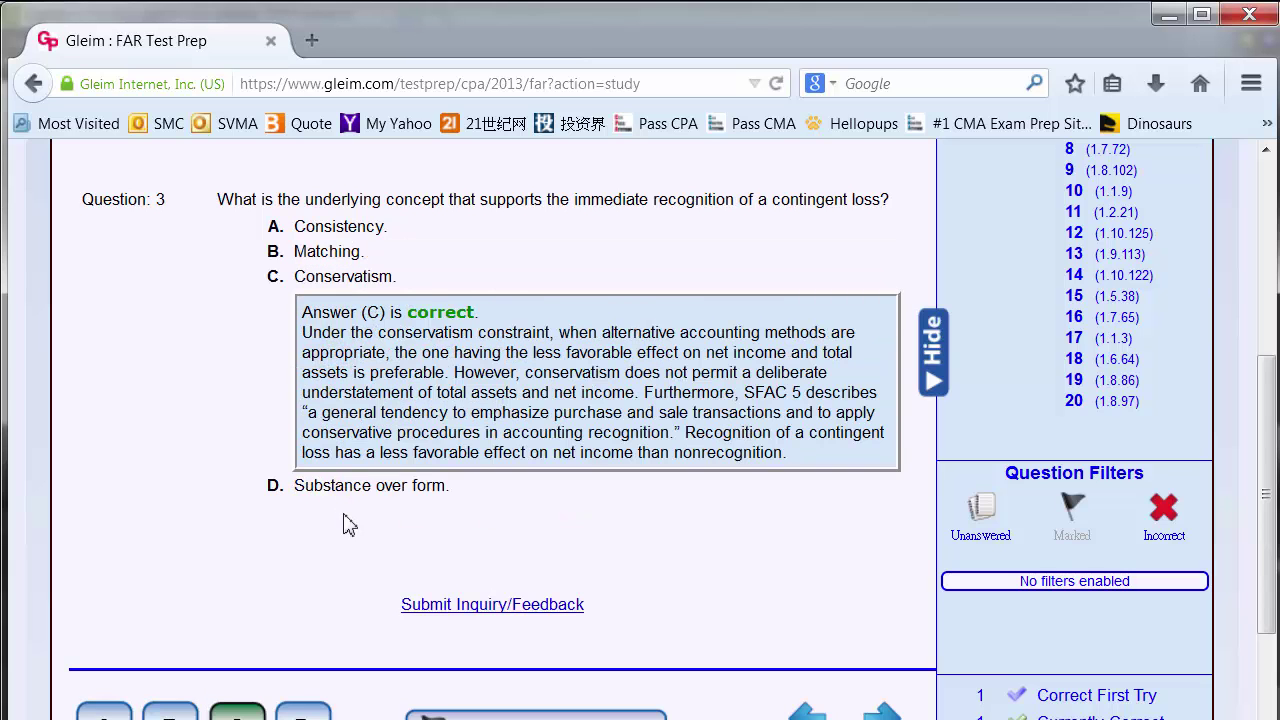
pyautogui.click(330, 486)
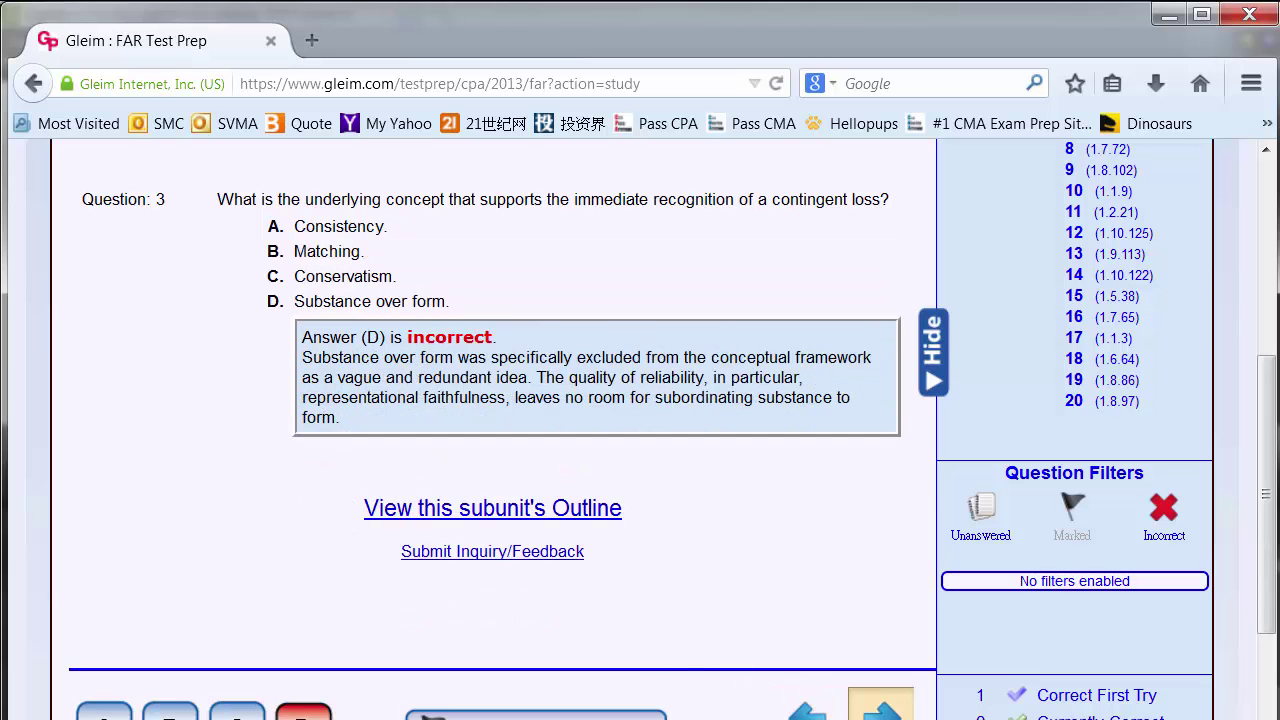
pyautogui.click(876, 706)
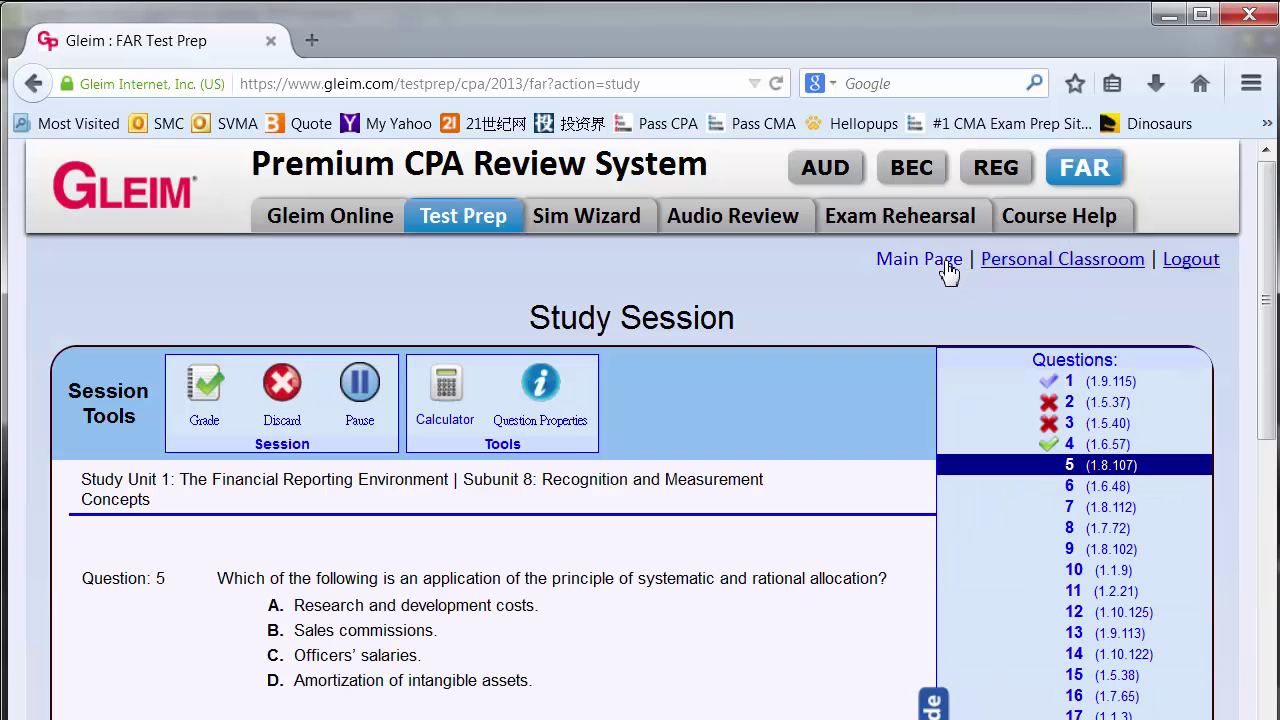
# - Return to the Test Prep main page and look over its practice exam, study session and performance analysis options
pyautogui.click(940, 258)
pyautogui.moveTo(1265, 270); pyautogui.dragTo(1272, 412)
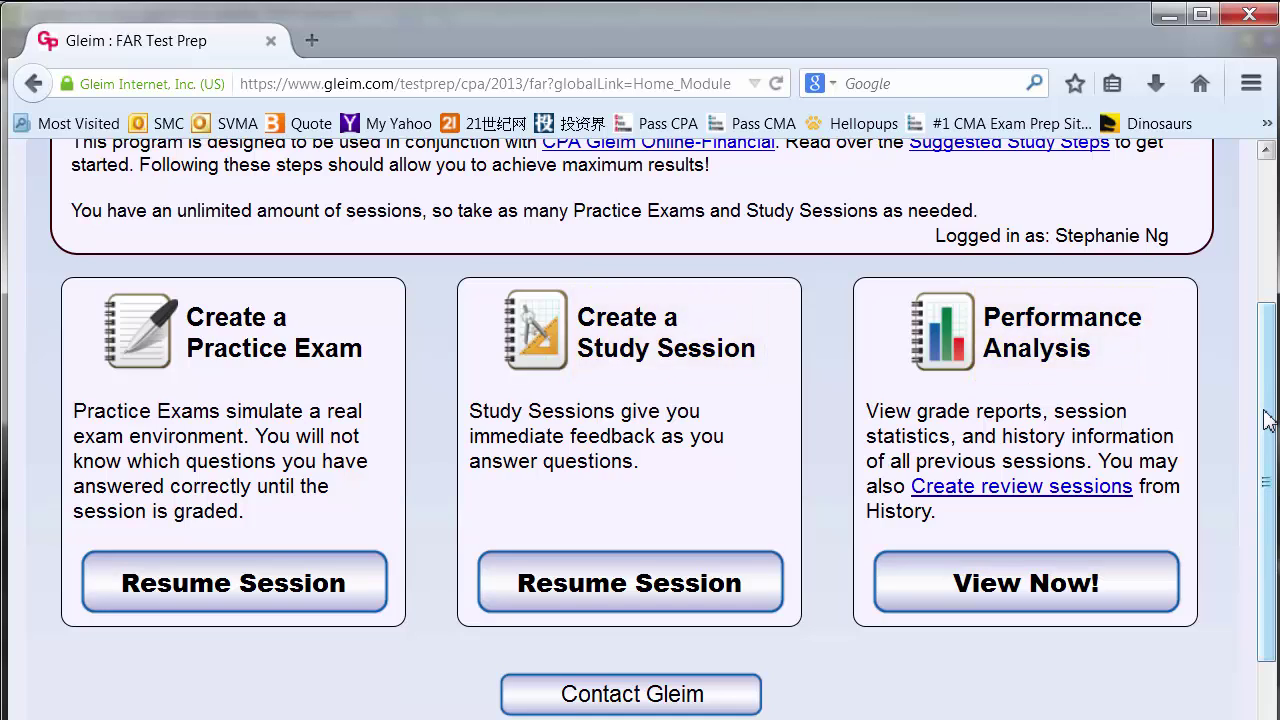
pyautogui.moveTo(1268, 420); pyautogui.dragTo(1230, 230)
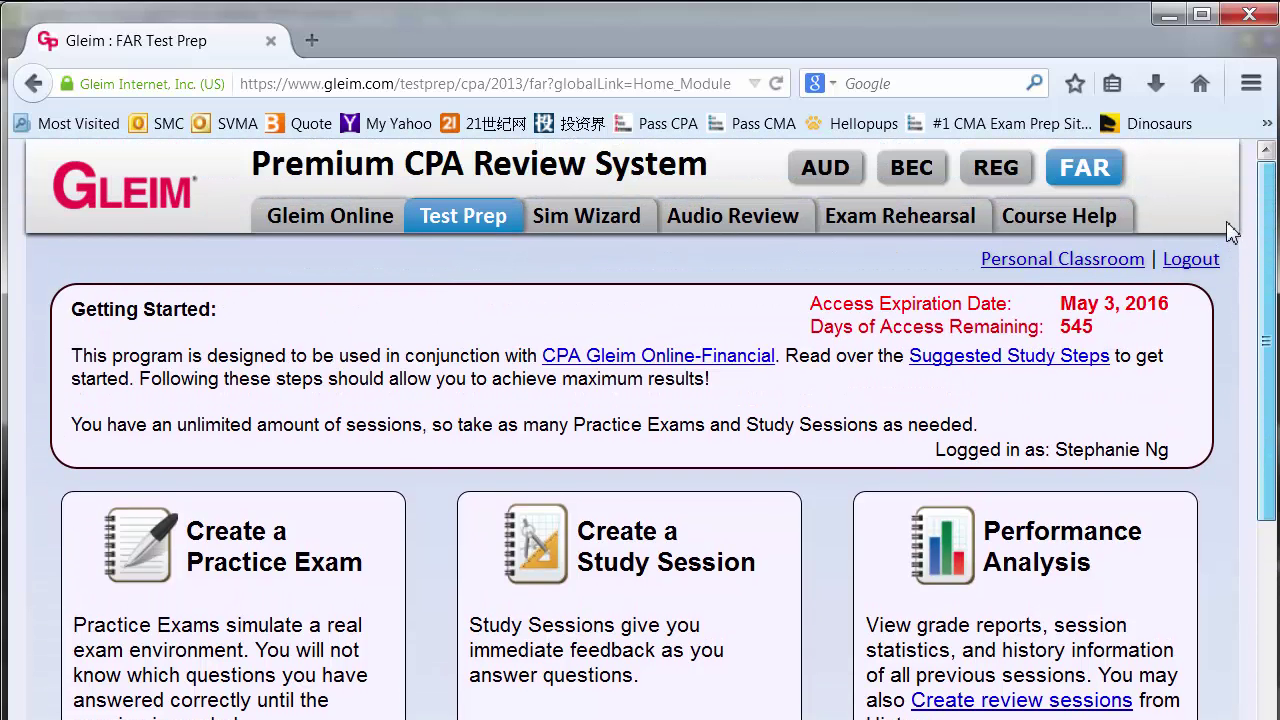
# - Open the Sim Wizard and look over the study unit 2 Financial Statements menu
pyautogui.click(643, 216)
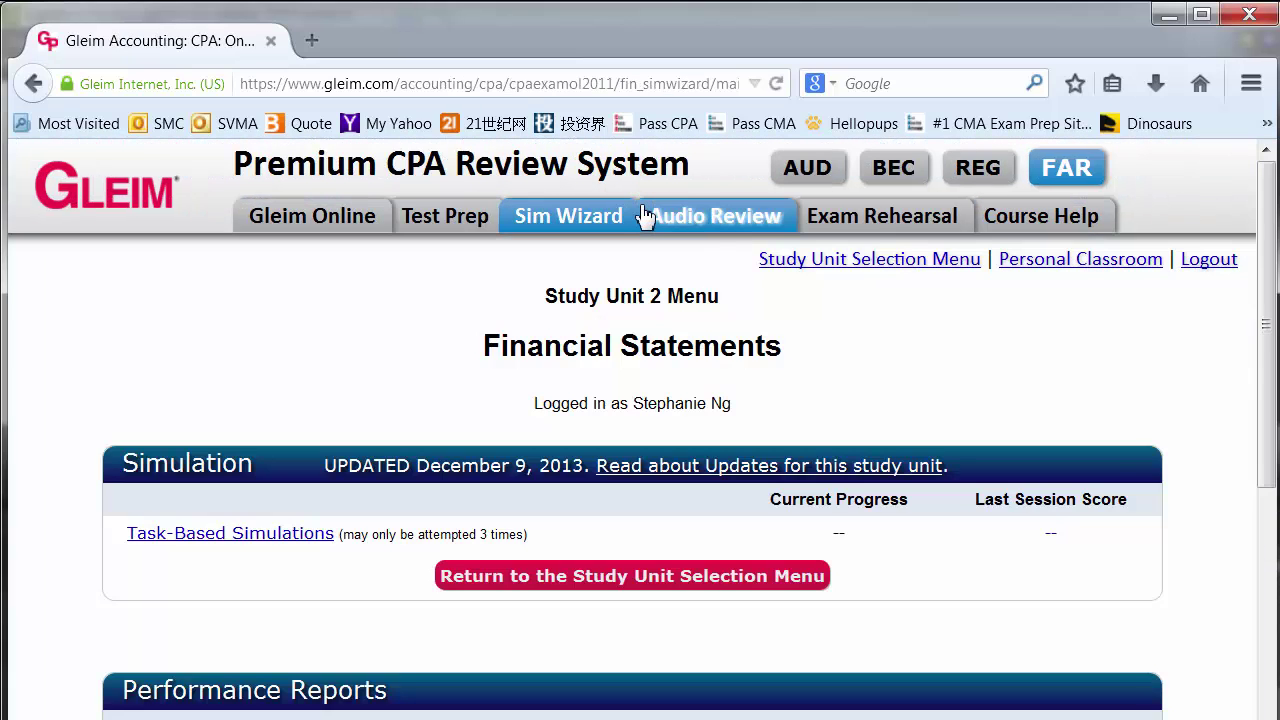
pyautogui.scroll(-2, 1268, 327)
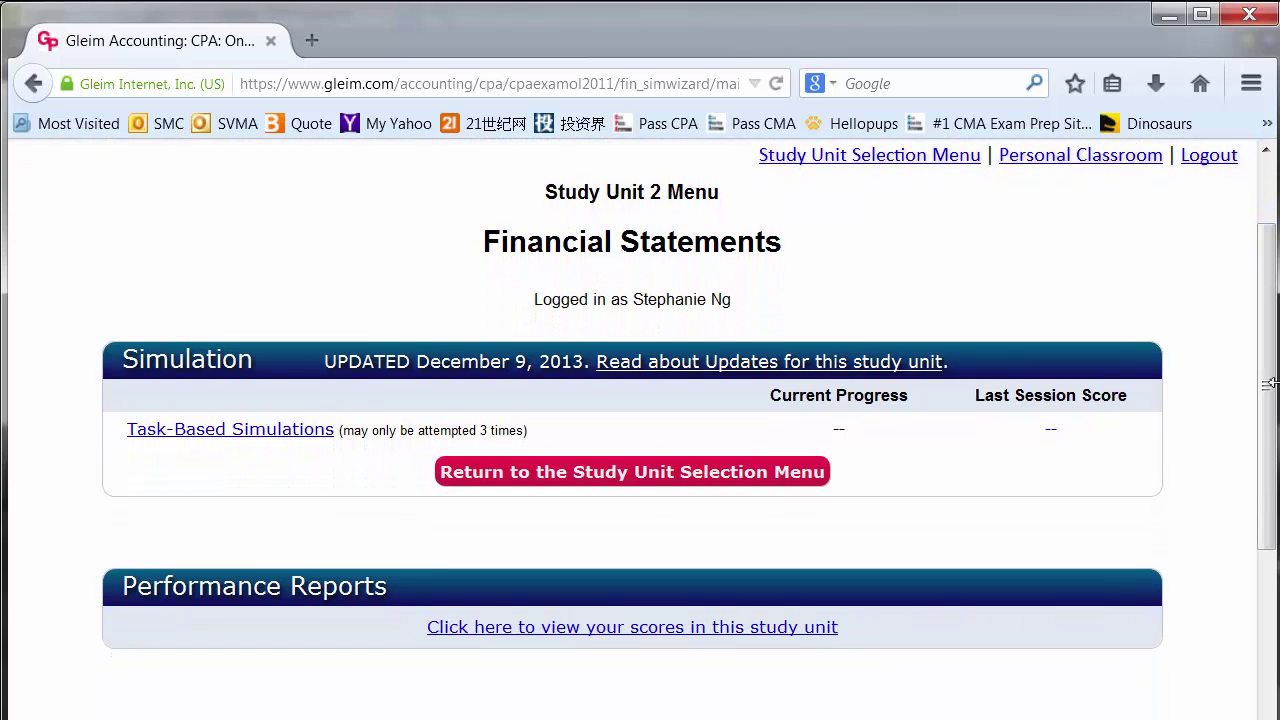
pyautogui.moveTo(1270, 390); pyautogui.dragTo(1249, 334)
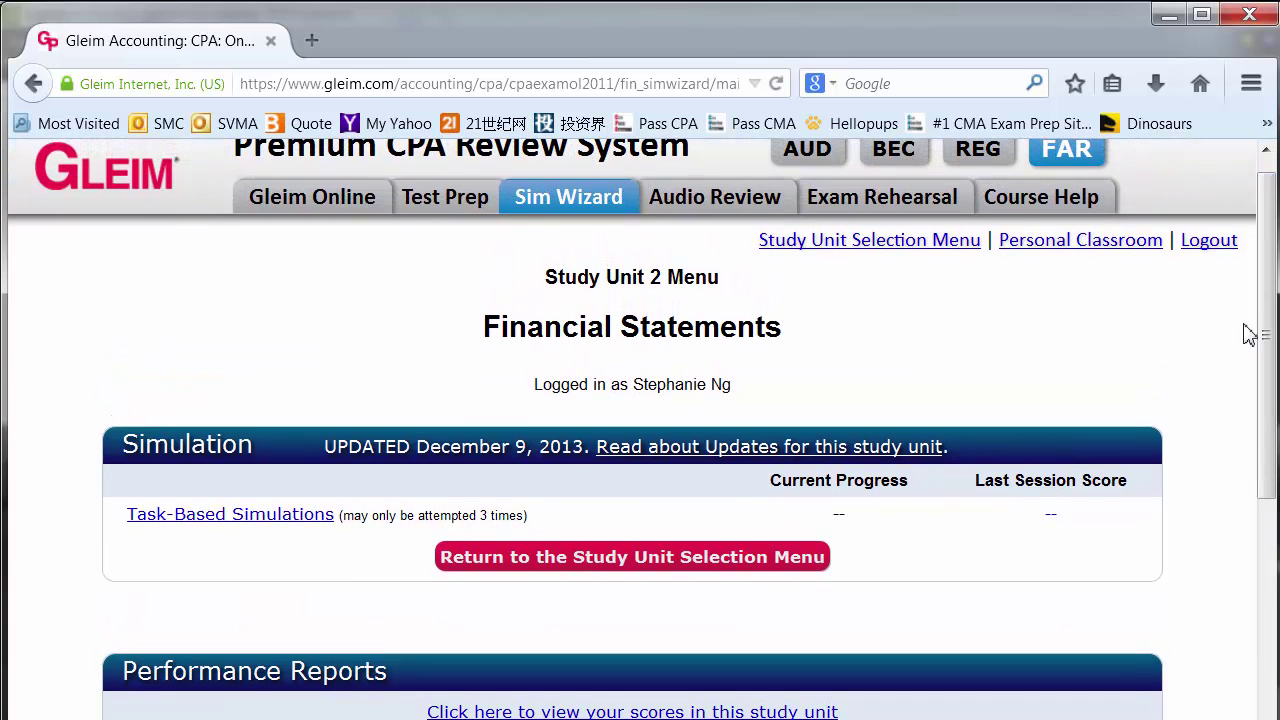
# - Open the FAR Audio Review and examine the Mac OS and Microsoft Windows download options and compatible devices
pyautogui.click(692, 214)
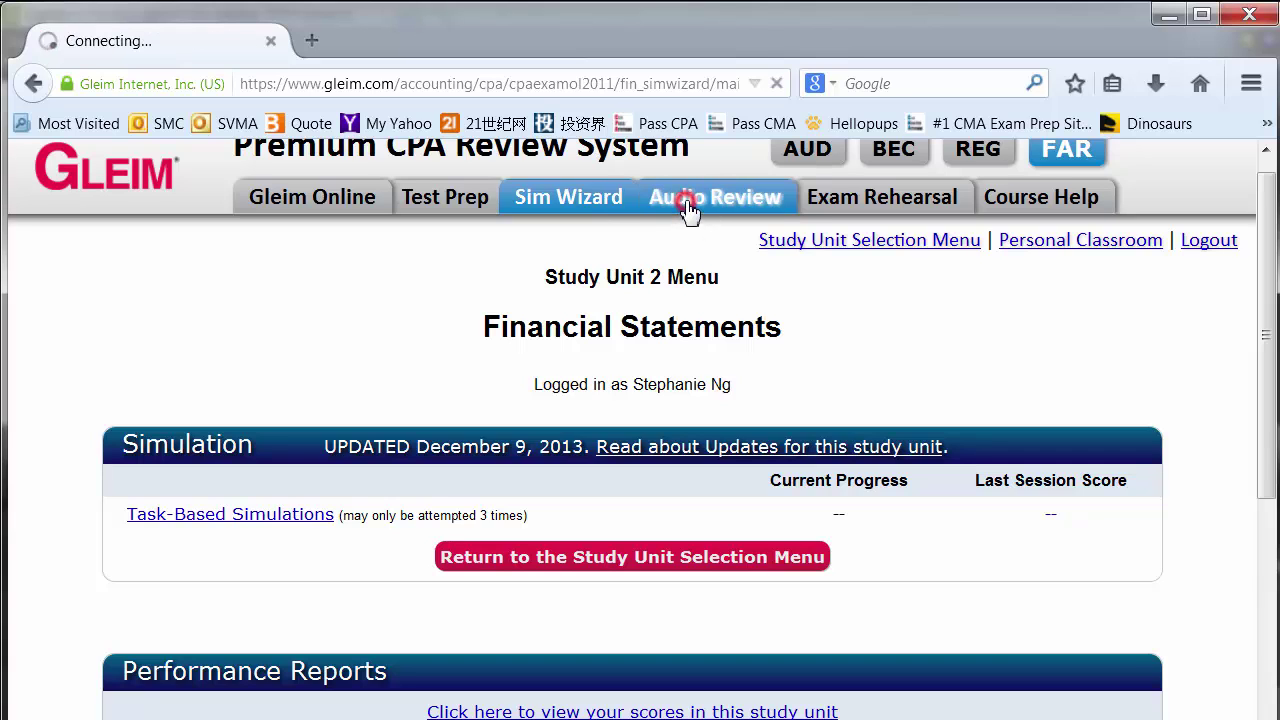
pyautogui.scroll(-5, 1270, 252)
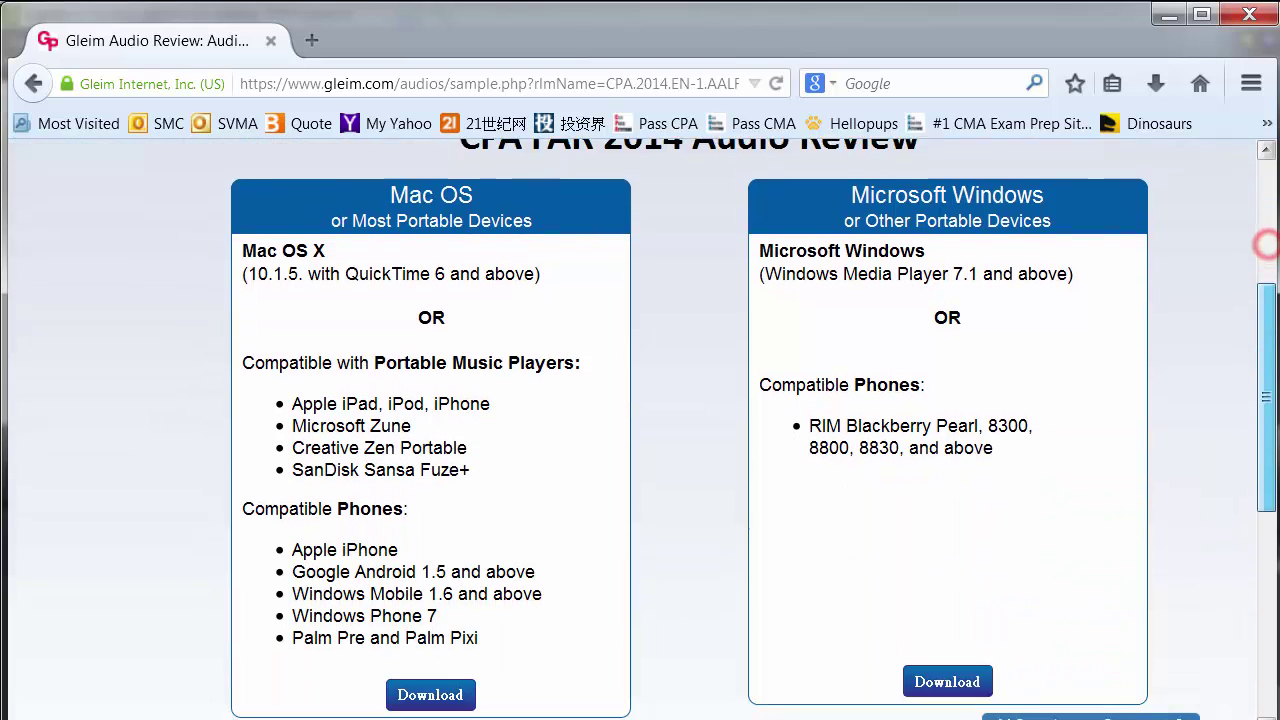
pyautogui.scroll(2, 660, 430)
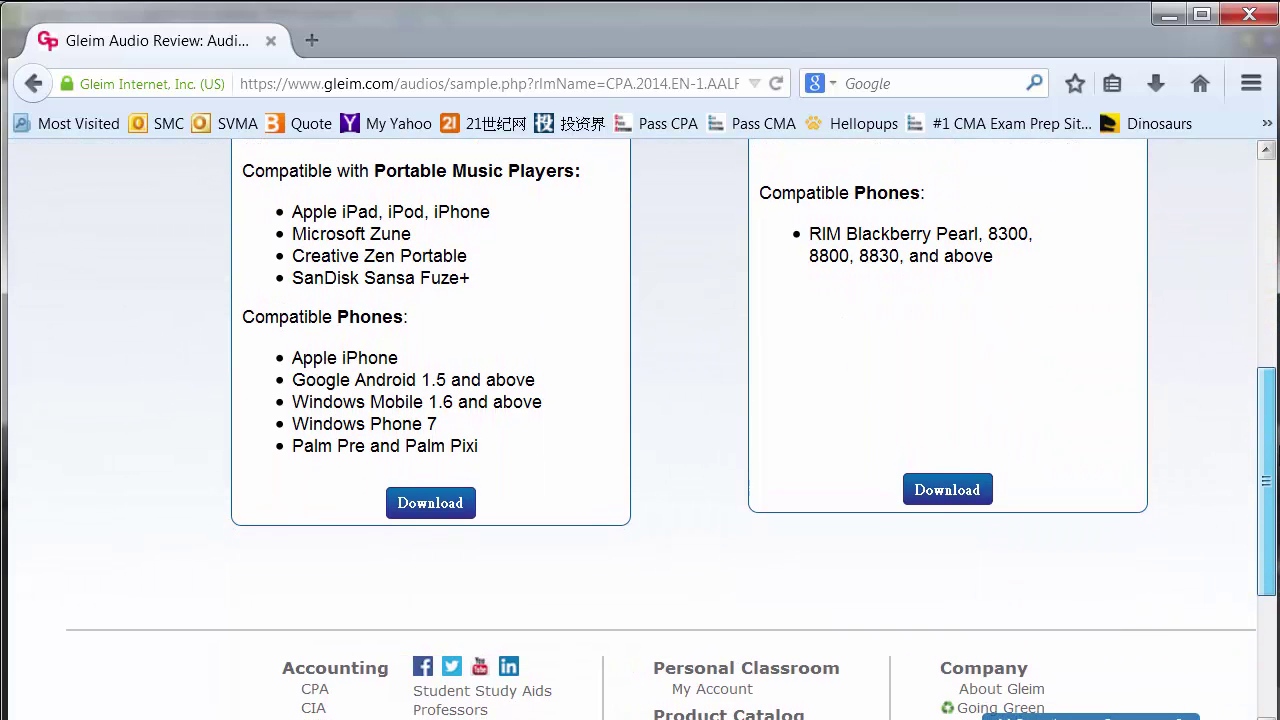
pyautogui.scroll(1, 660, 430)
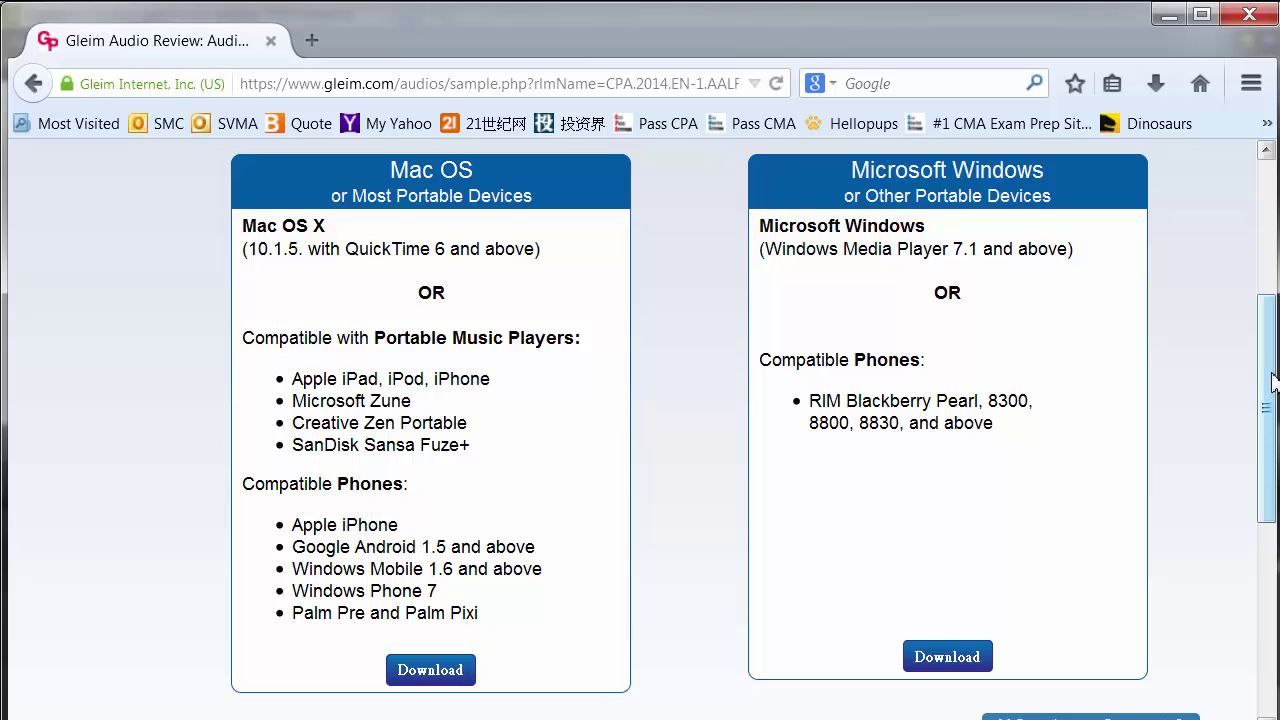
pyautogui.scroll(6, 1272, 380)
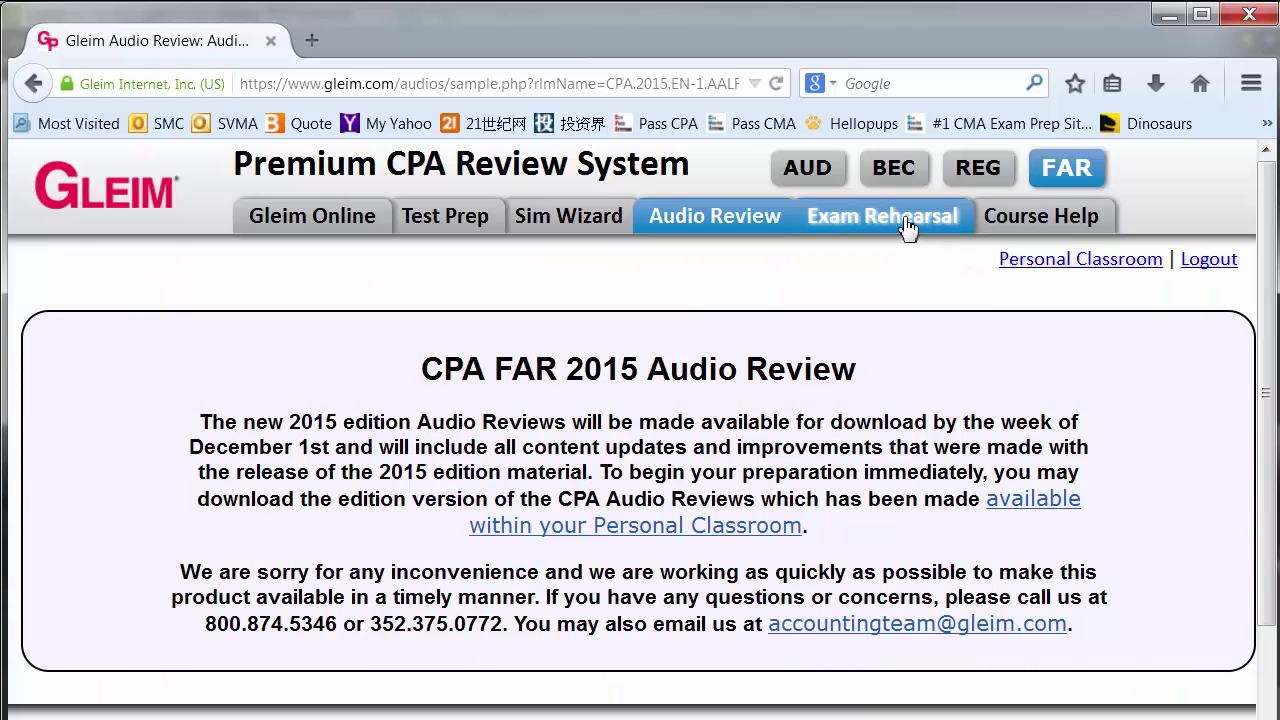
# - Open the FAR Exam Rehearsal, read the multiple-choice testlet directions and go on to question 1
pyautogui.click(906, 223)
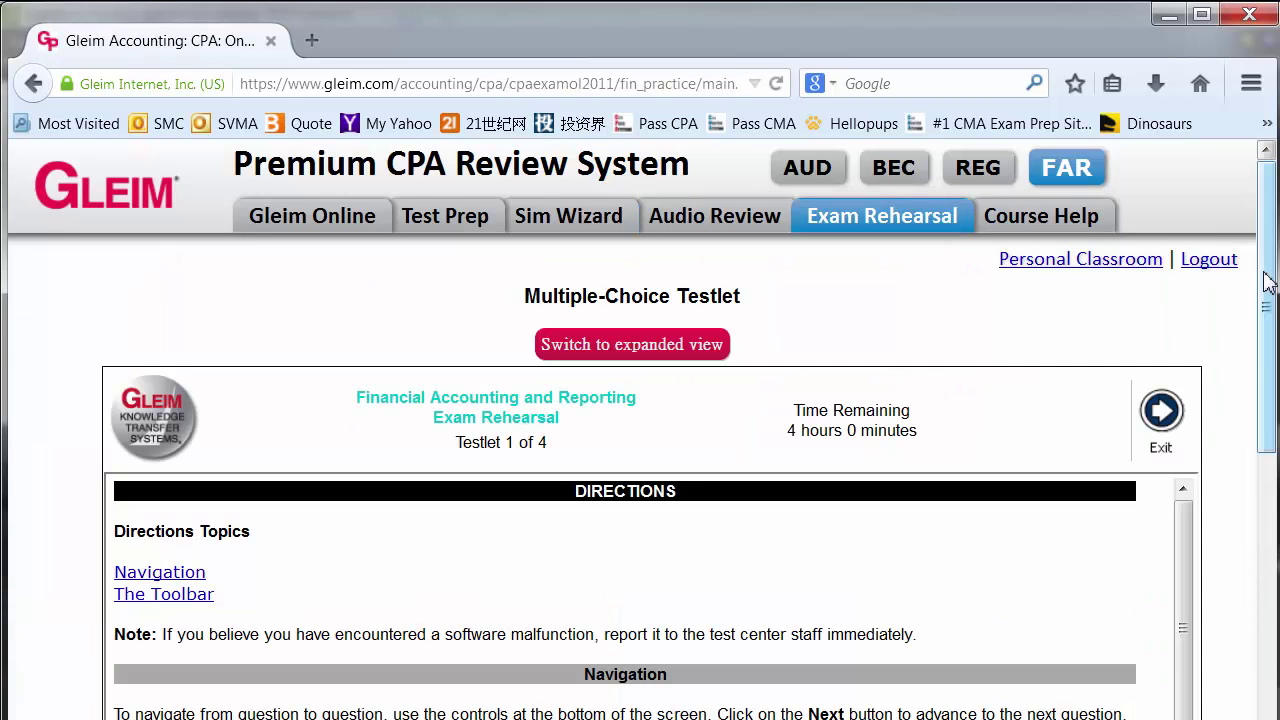
pyautogui.scroll(-4, 1266, 400)
pyautogui.scroll(-5, 1275, 567)
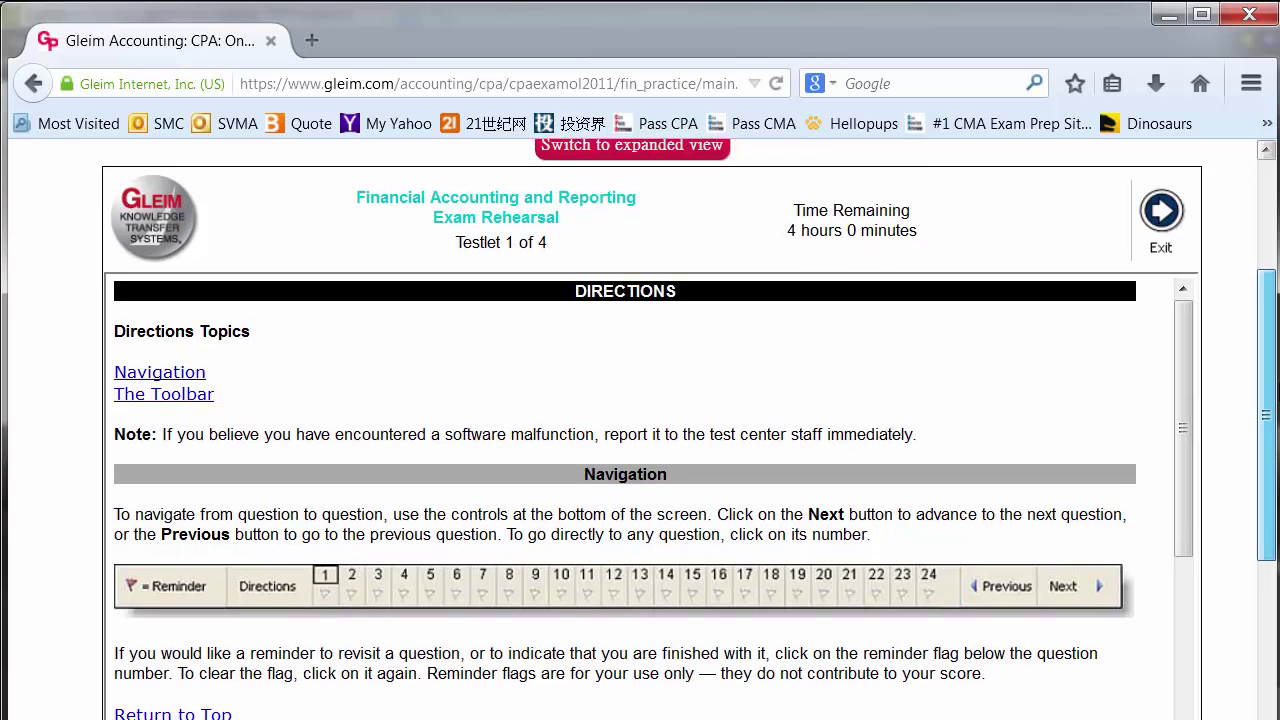
pyautogui.scroll(-3, 1275, 567)
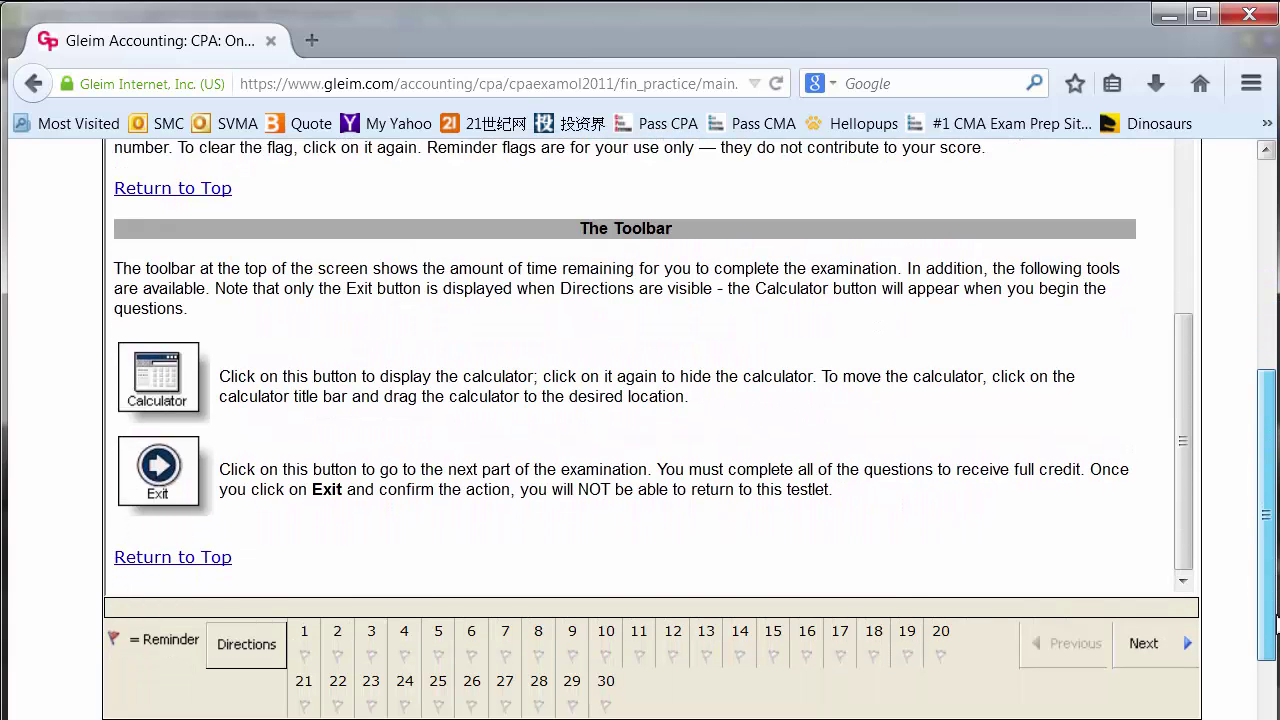
pyautogui.click(1152, 630)
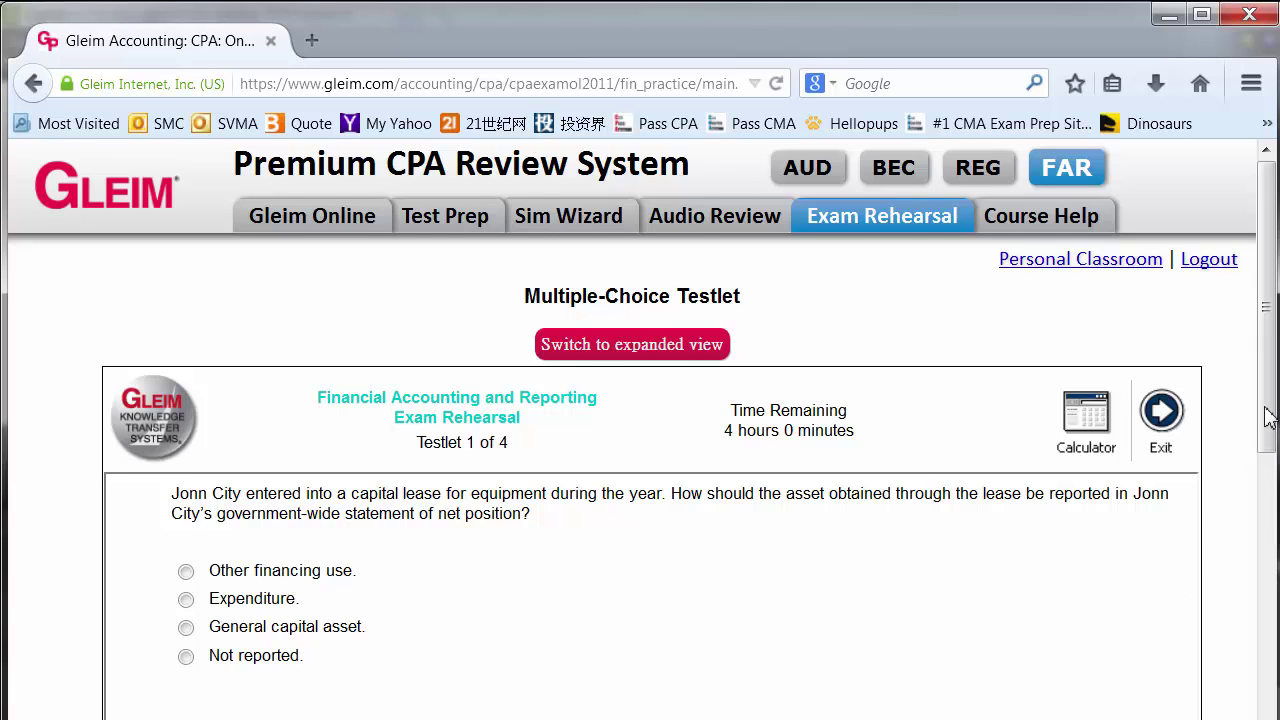
# - Answer question 1 about the capital lease with "General capital asset." and advance to the following question
pyautogui.scroll(-3, 1260, 410)
pyautogui.scroll(-1, 1217, 608)
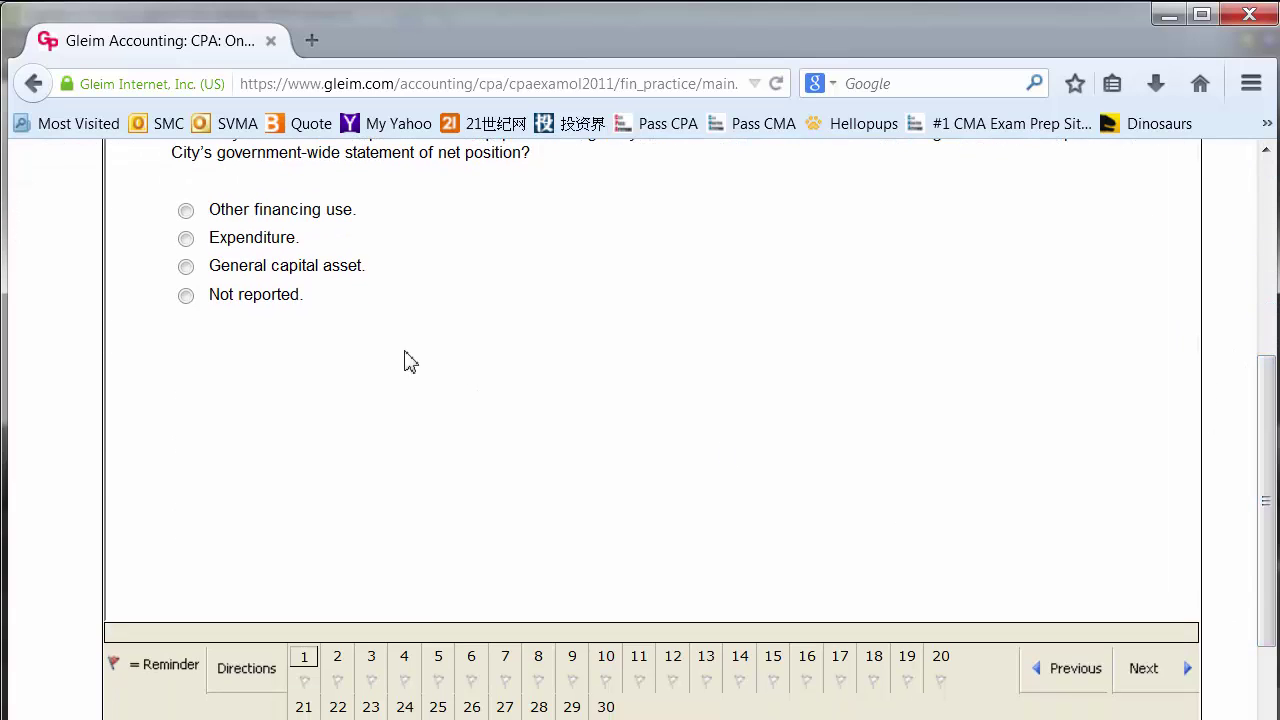
pyautogui.click(277, 264)
pyautogui.click(1158, 688)
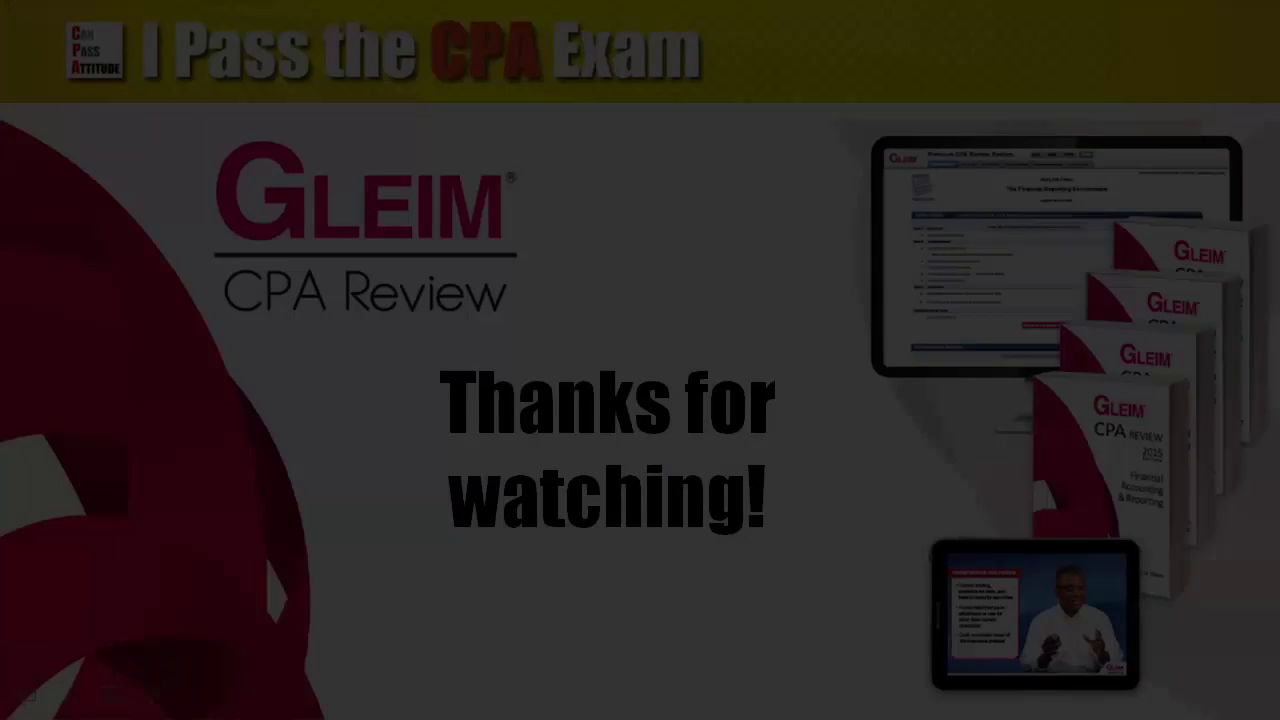